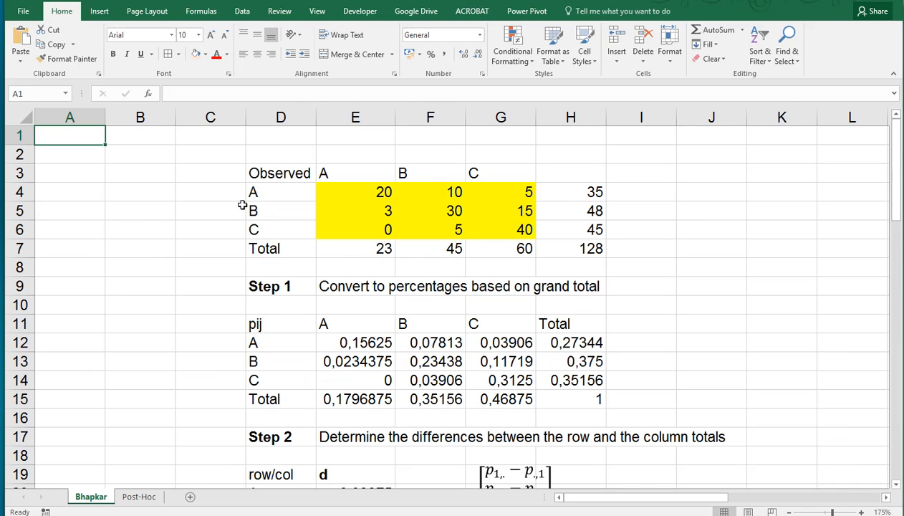
Step: Scroll through the Bhapkar sheet's calculation steps and switch to the Post-Hoc sheet
scroll(526, 330, "down", 10)
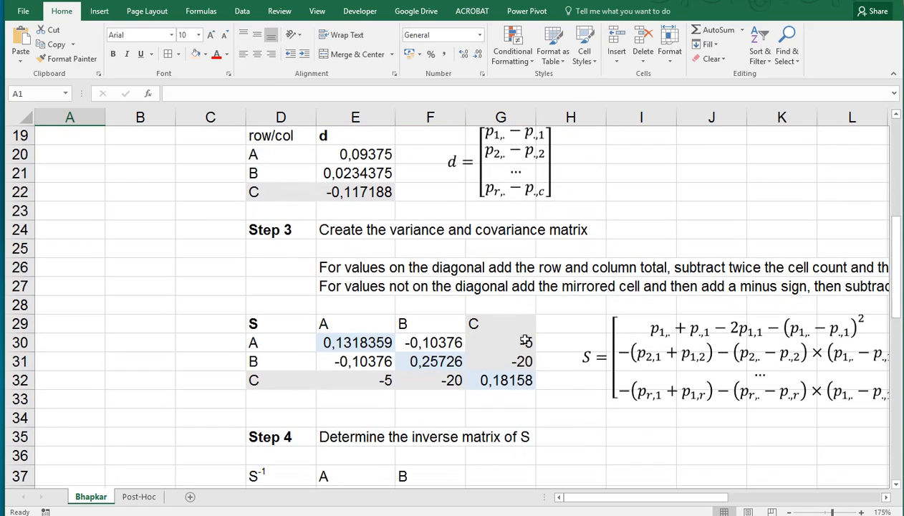
scroll(527, 353, "down", 7)
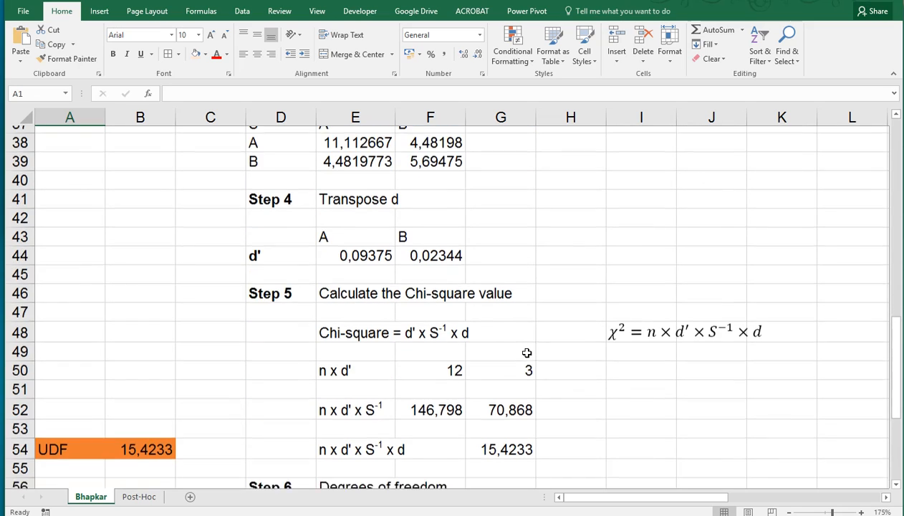
left_click(138, 496)
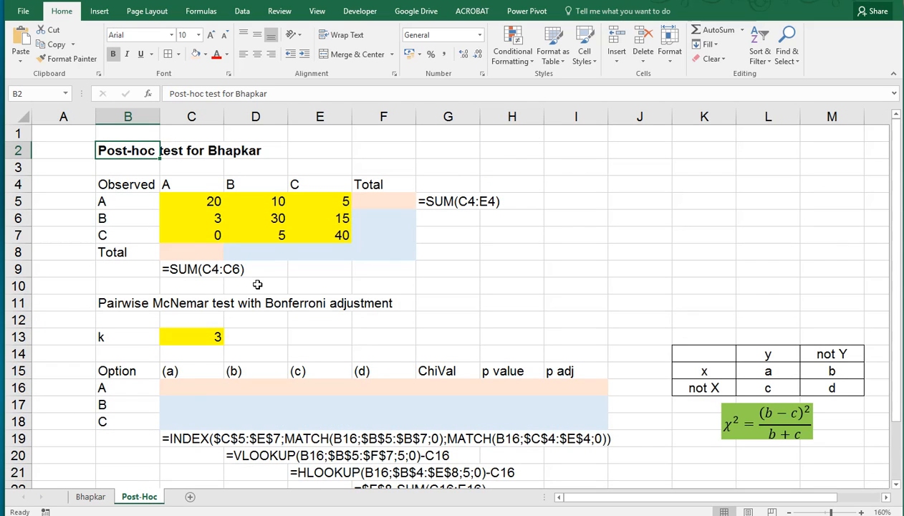
Step: Sum row A's observed counts into F5 with AutoSum and fill that total down through F8
left_click(379, 204)
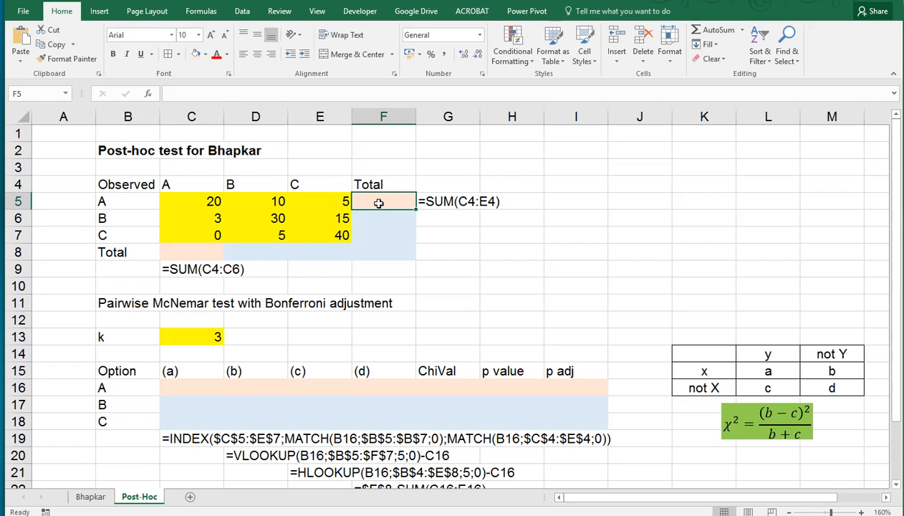
left_click_drag(202, 203, 295, 232)
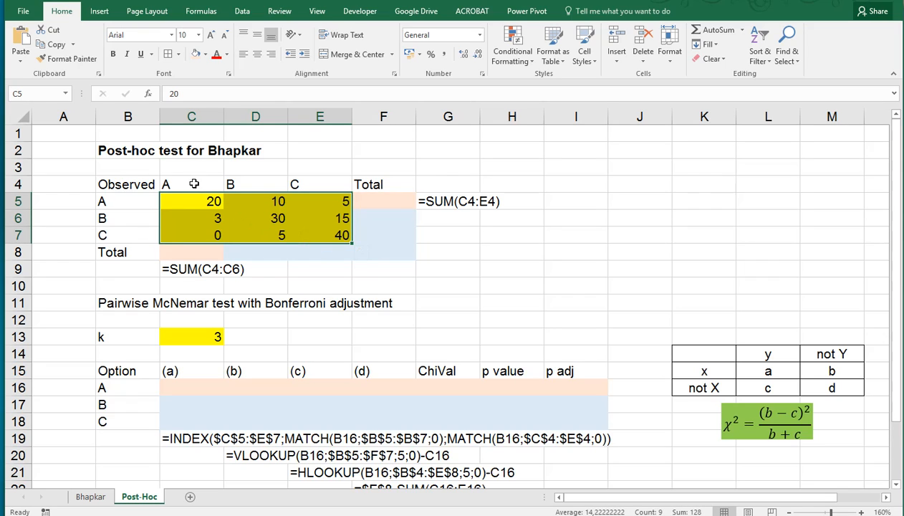
left_click_drag(143, 204, 139, 233)
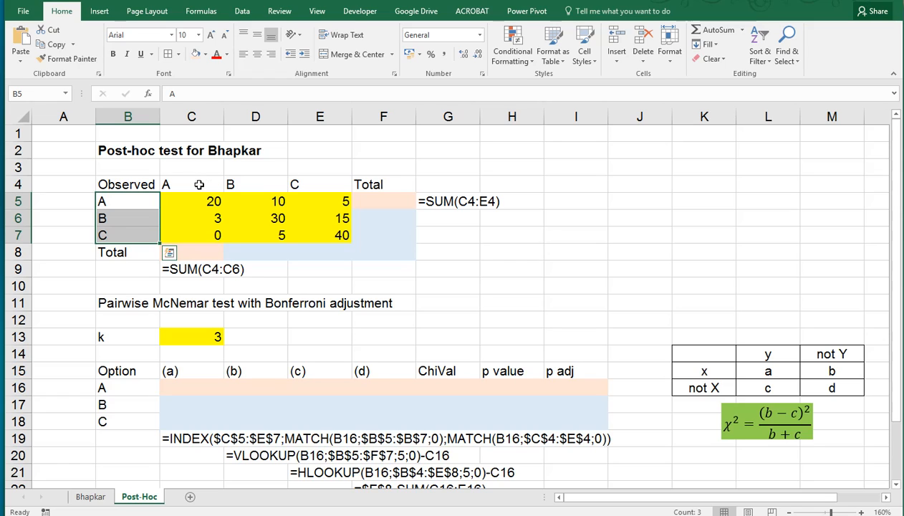
left_click_drag(199, 185, 292, 187)
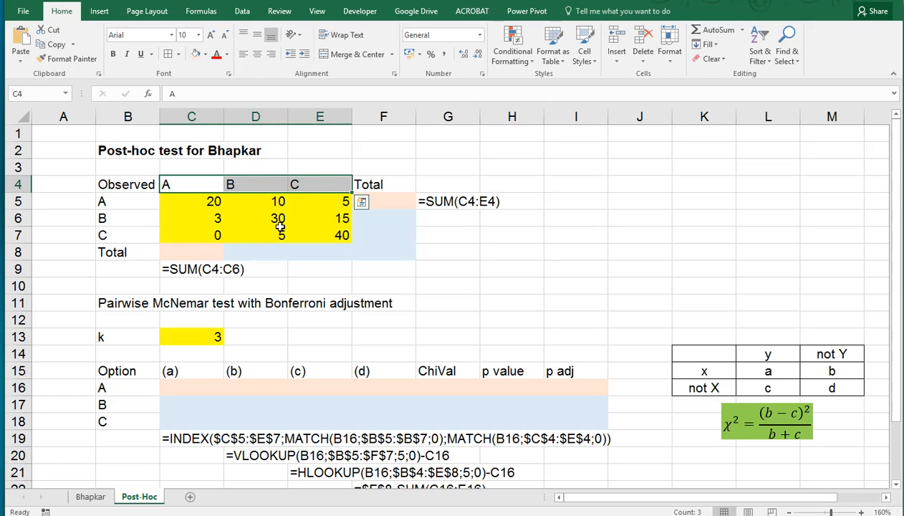
left_click(385, 200)
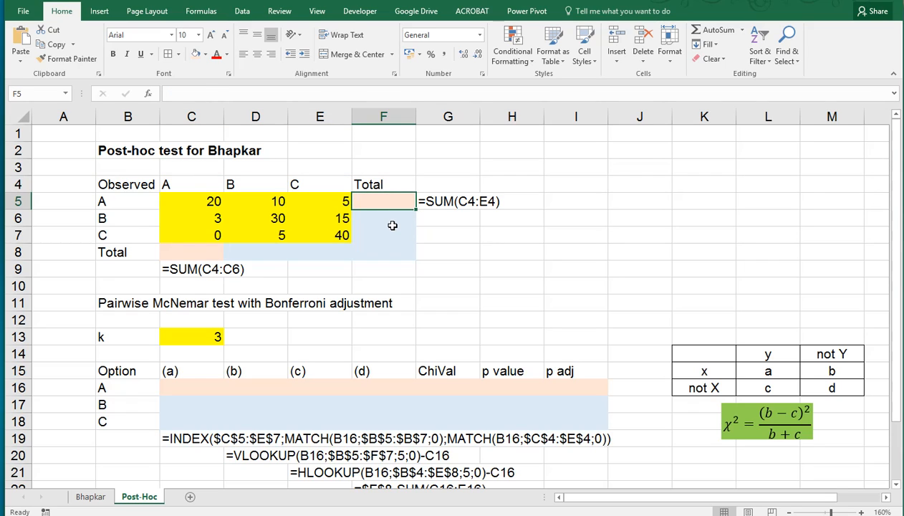
key("alt+equal")
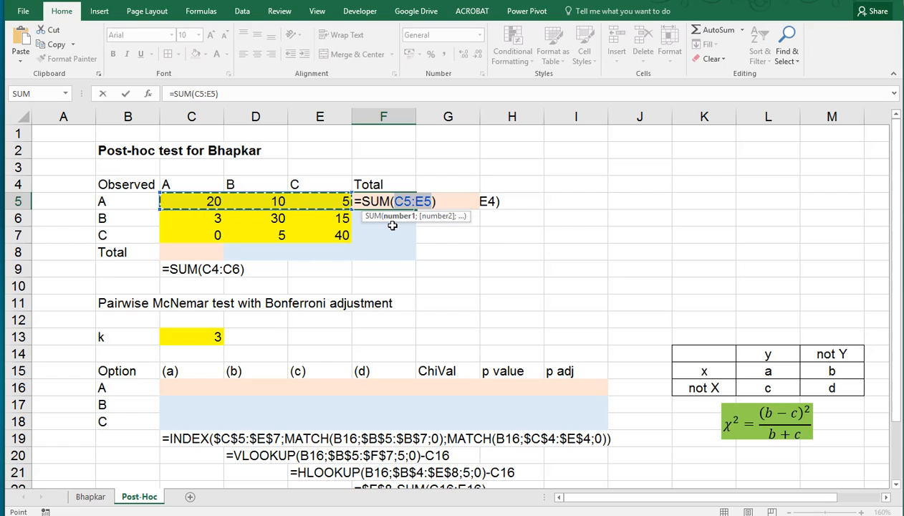
key("Return")
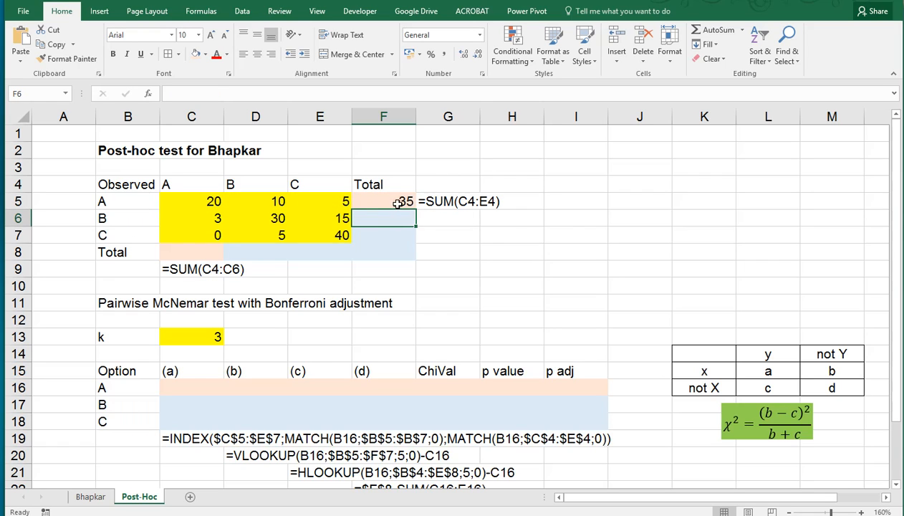
left_click(394, 201)
left_click_drag(416, 210, 420, 262)
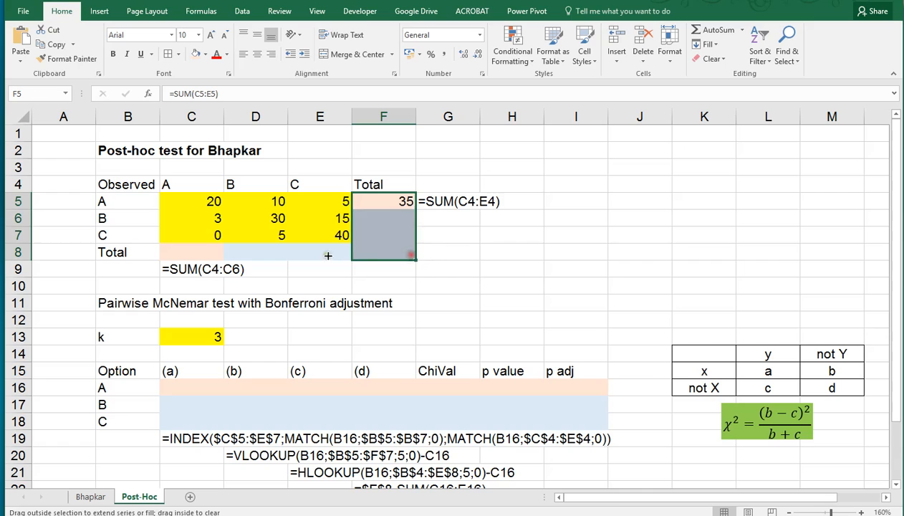
Step: Sum column A's observed counts into C8 with AutoSum and fill that total across to E8
left_click(193, 252)
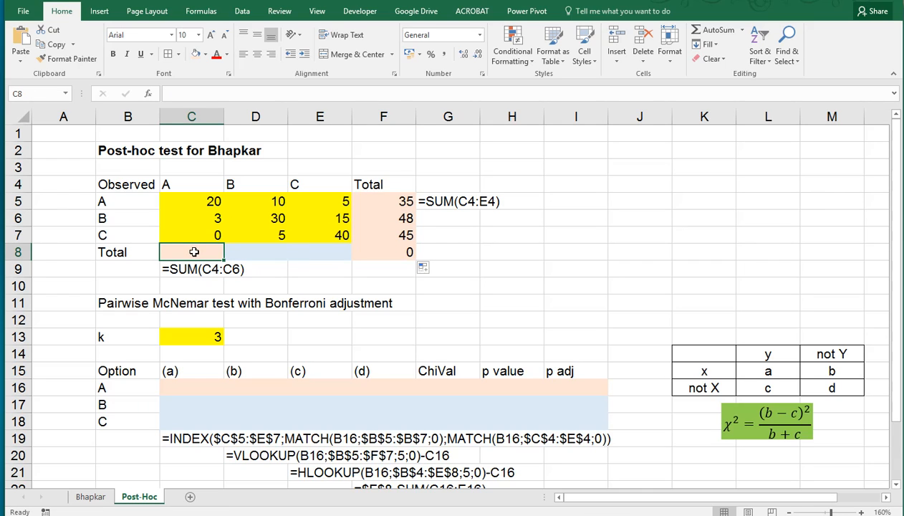
key("alt+equal")
key("Return")
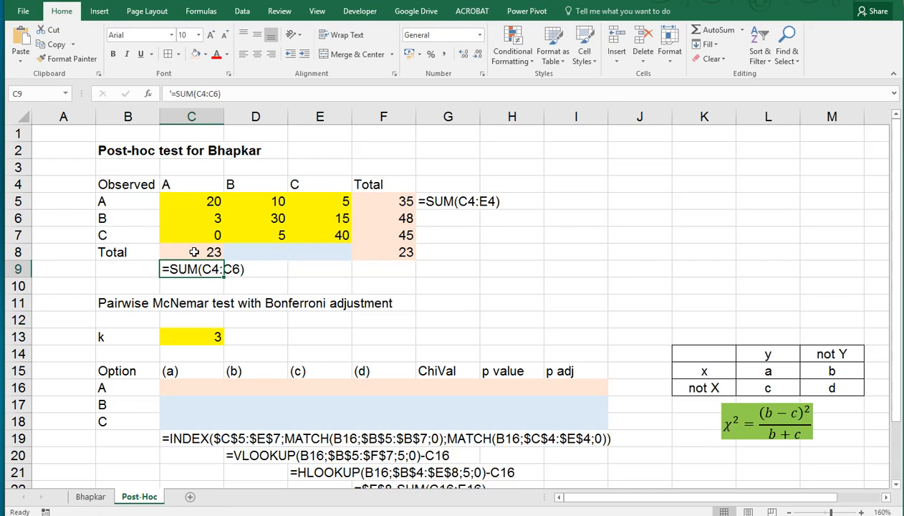
left_click(193, 252)
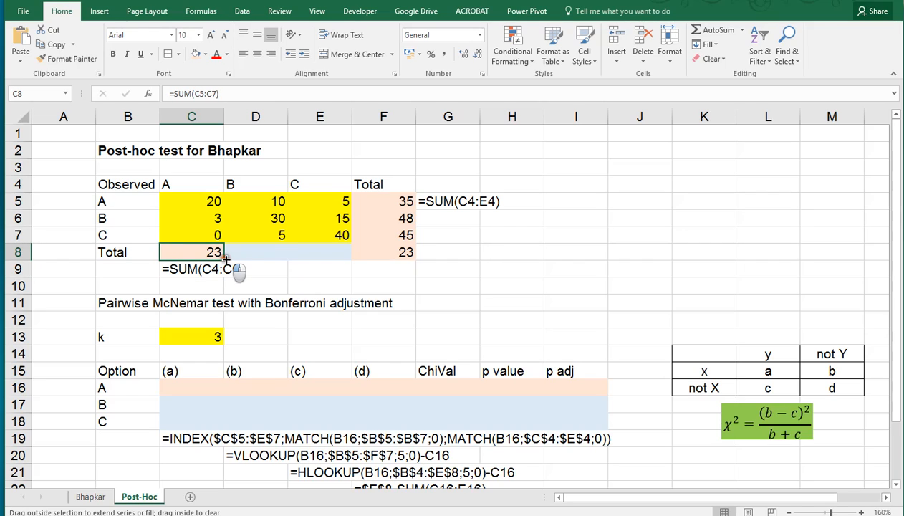
left_click_drag(226, 256, 337, 264)
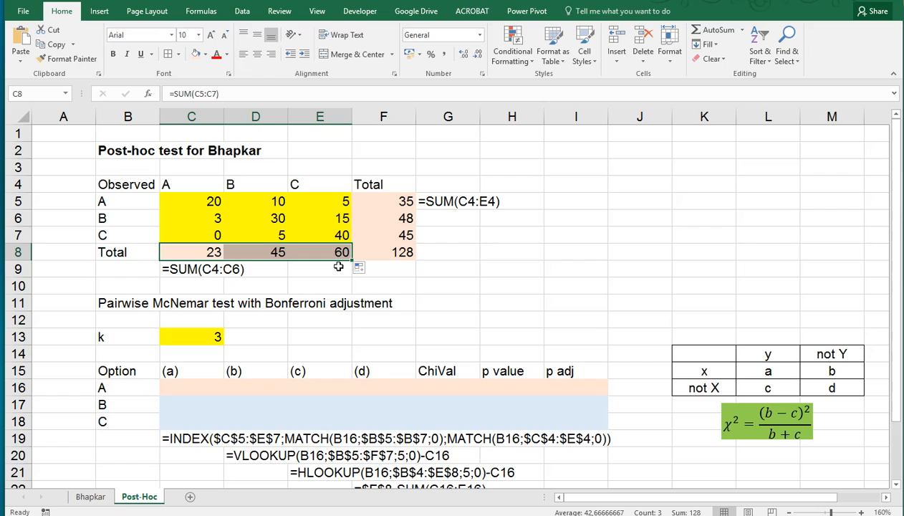
Step: Examine the k value and the cells of the 2x2 McNemar reference table and its labels
left_click(203, 338)
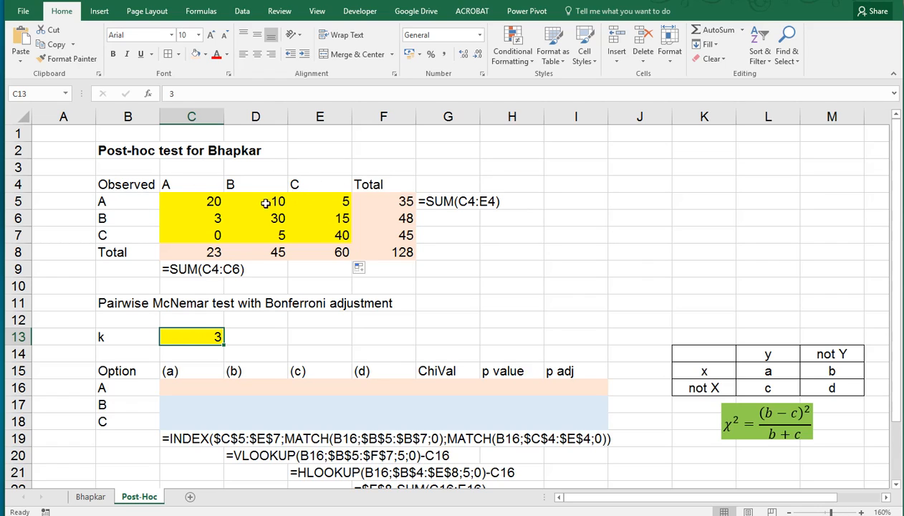
scroll(138, 266, "down", 1)
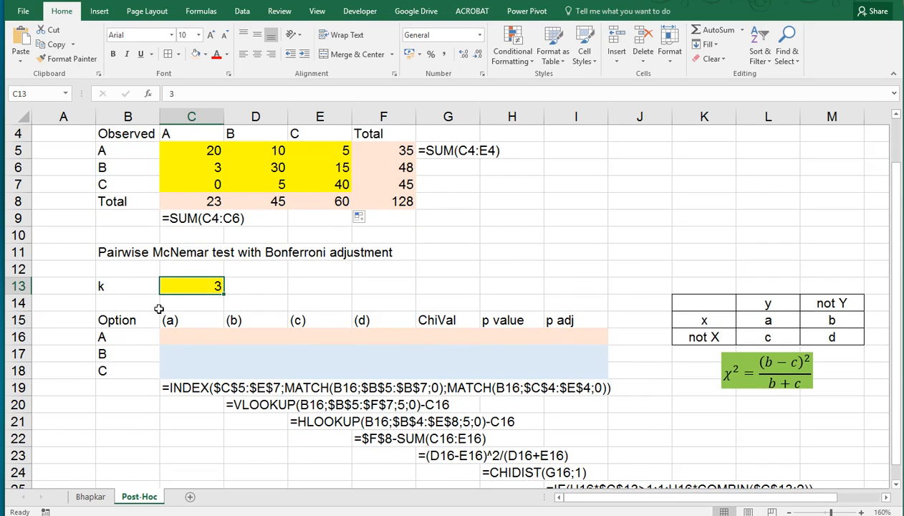
left_click(742, 302)
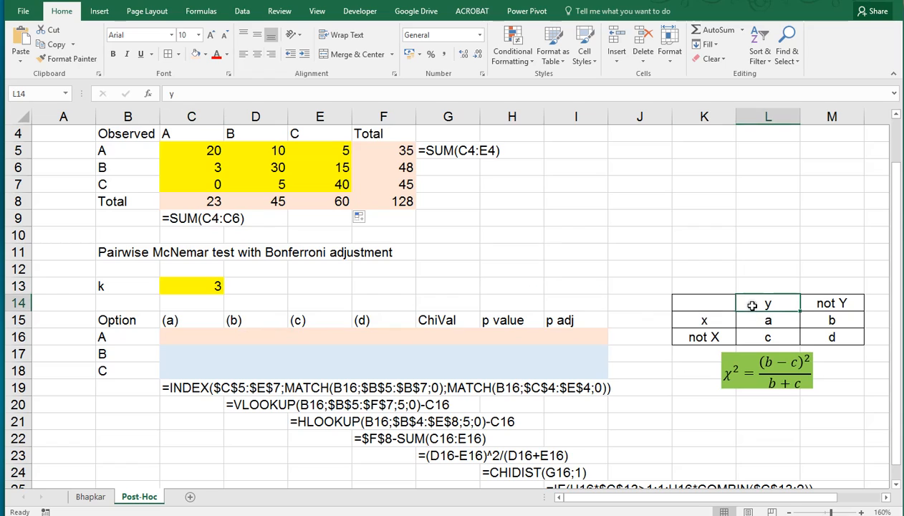
left_click(699, 284)
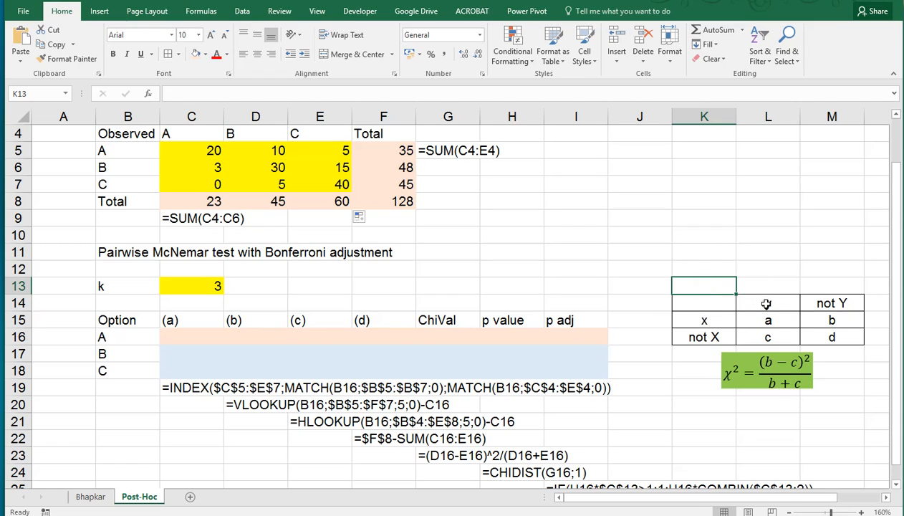
left_click(706, 320)
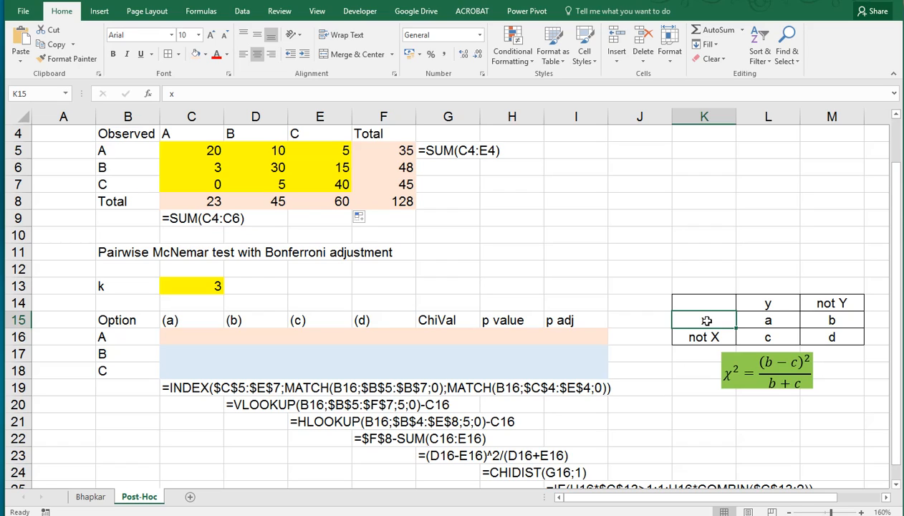
left_click(704, 336)
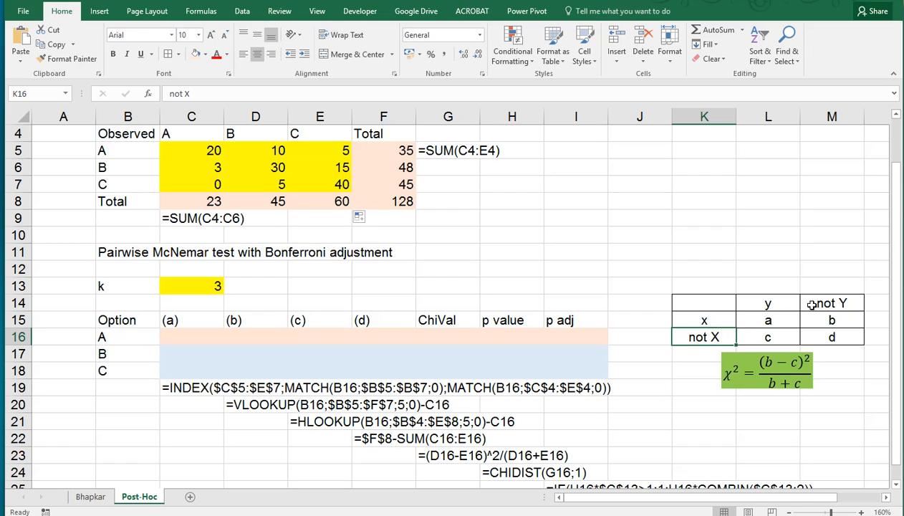
left_click(774, 304)
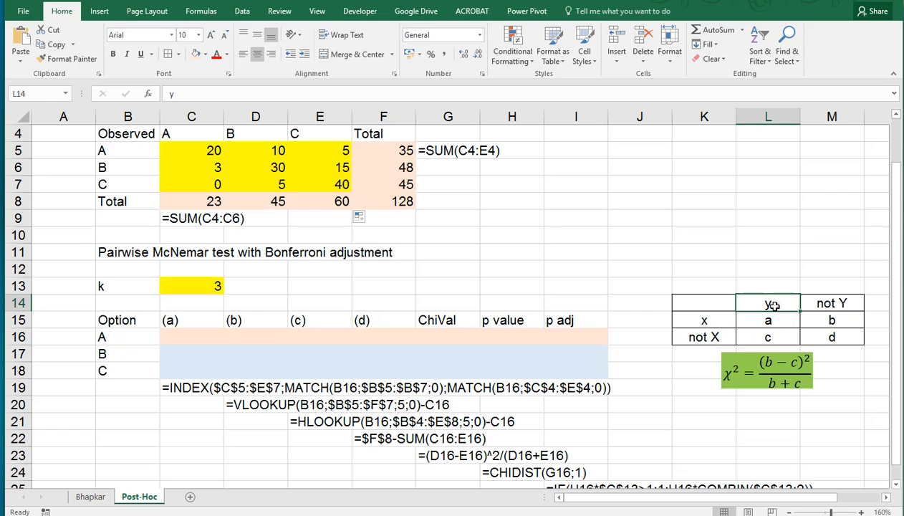
left_click(827, 303)
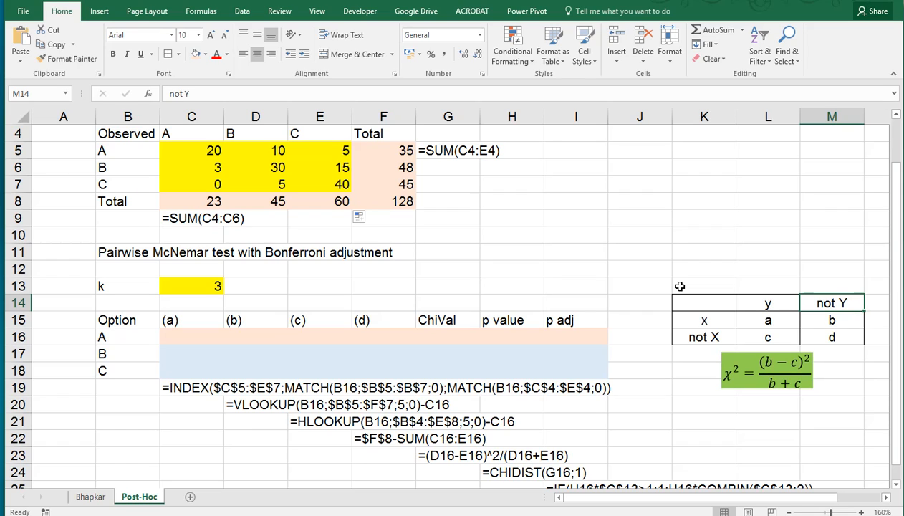
left_click(693, 331)
left_click(776, 304)
left_click(842, 308)
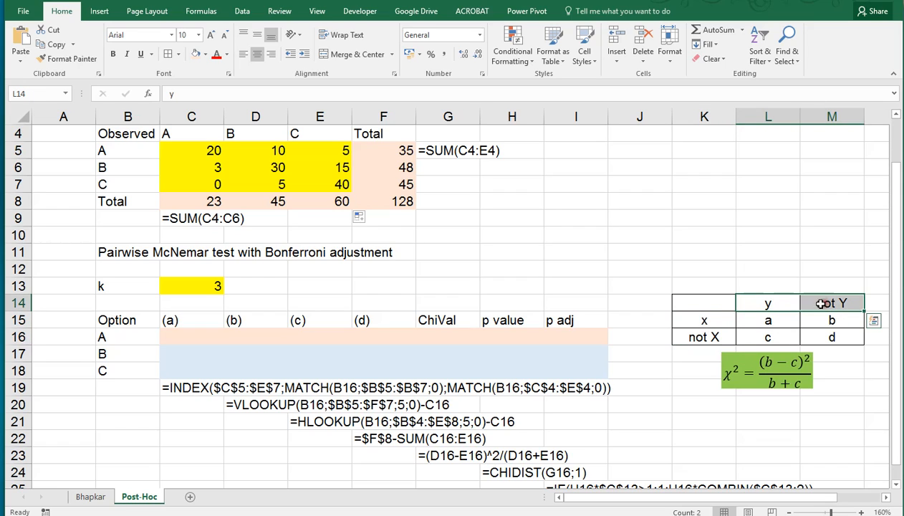
Step: Relabel the reference table's column headers as x and not X
left_click(776, 301)
type("x")
left_click(834, 303)
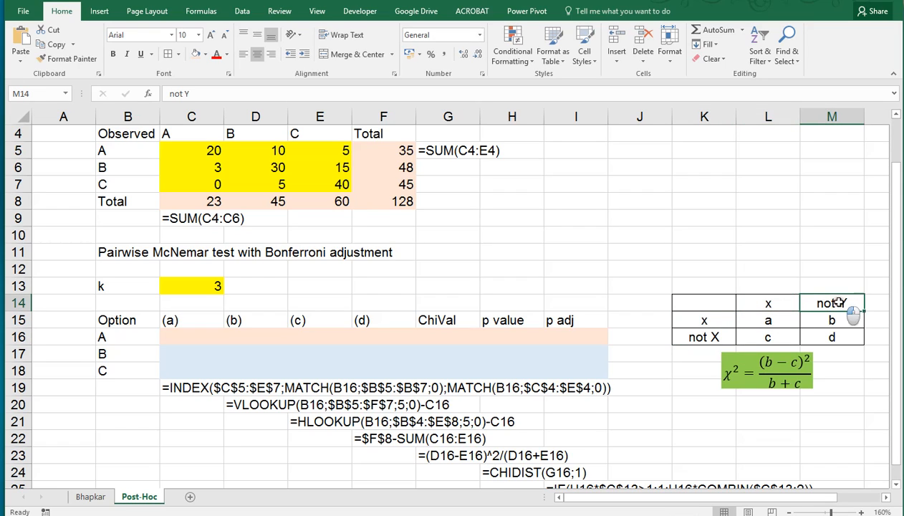
double_click(839, 302)
left_click_drag(839, 303, 848, 301)
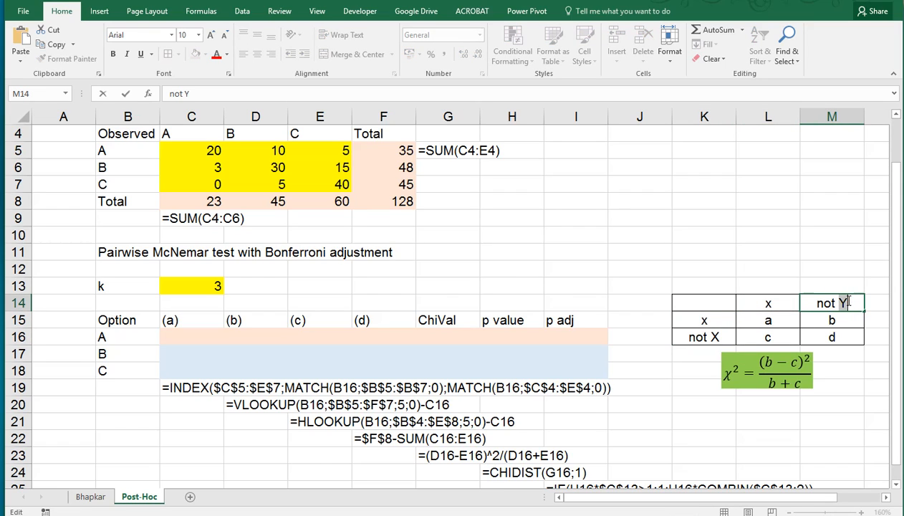
type("X")
Step: Enter the label after above the reference table's column headers
left_click(756, 285)
type("a")
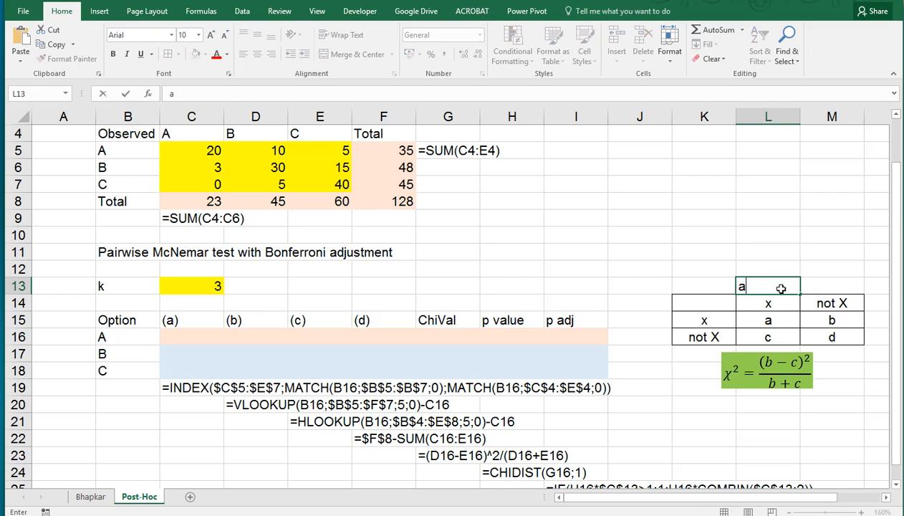
type("fter")
key("Left")
key("Left")
key("Down")
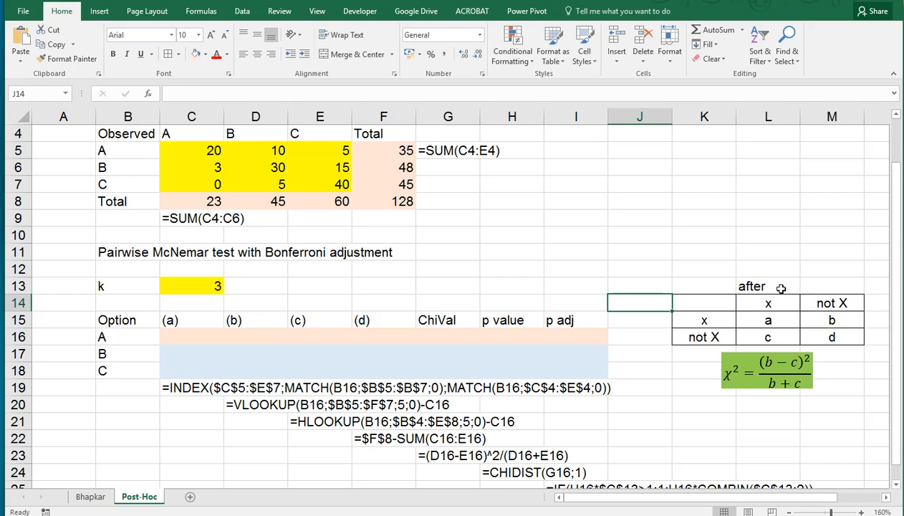
Step: Label the reference table's corner cell before and set the first row label to x
key("Right")
type("before")
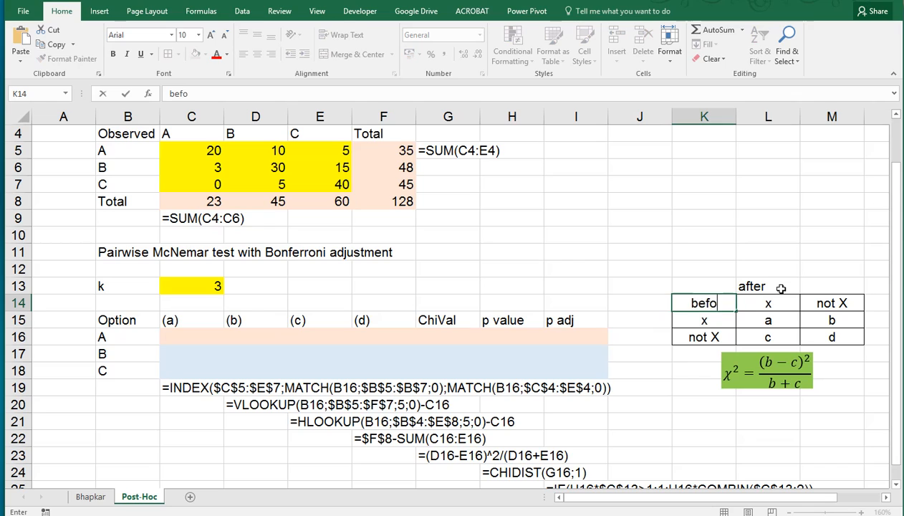
key("Return")
type("x")
key("ctrl+Return")
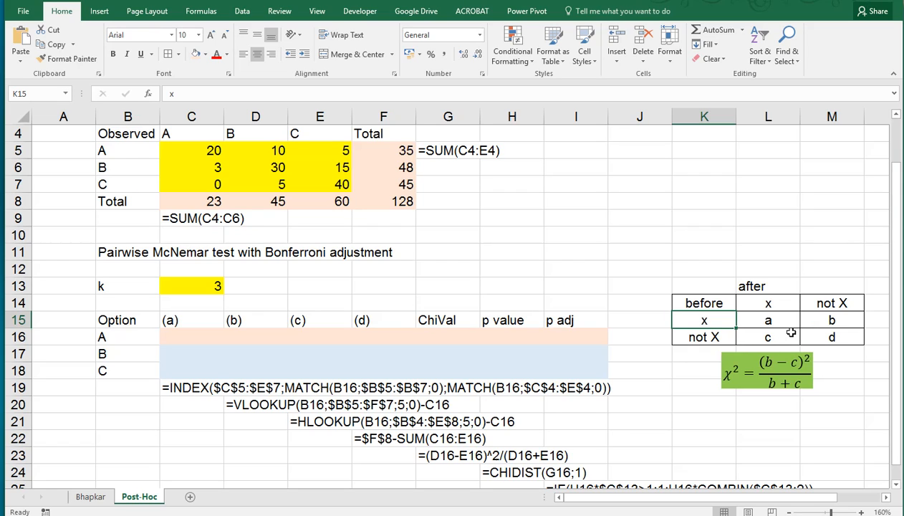
Step: Examine the observed counts in the input table for the pairwise comparison
left_click(187, 334)
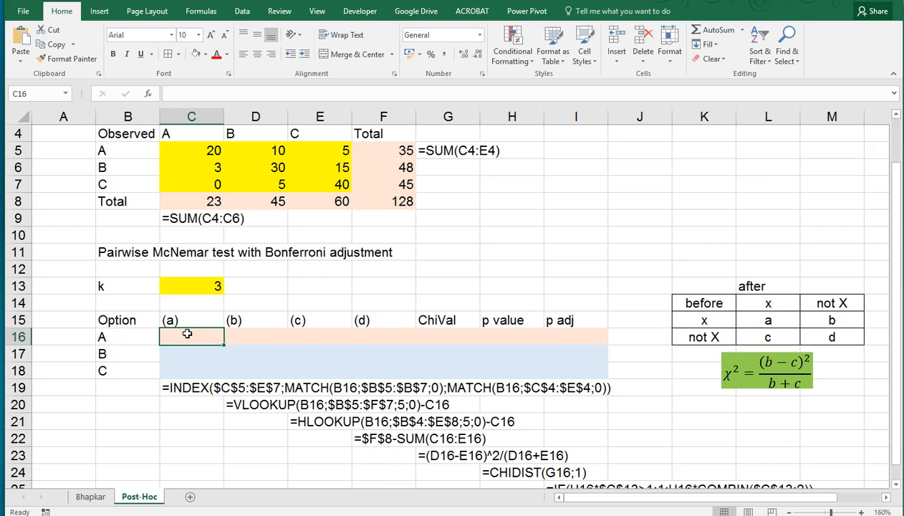
scroll(187, 334, "up", 1)
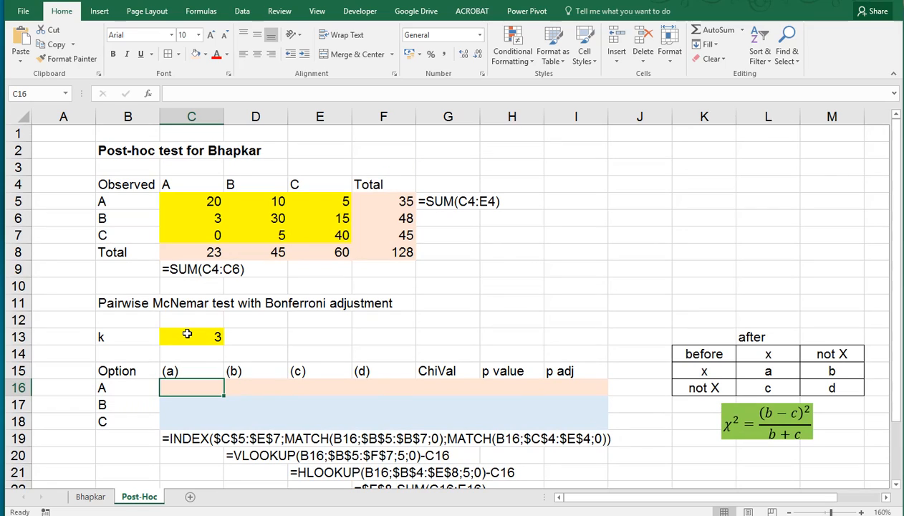
left_click(195, 201)
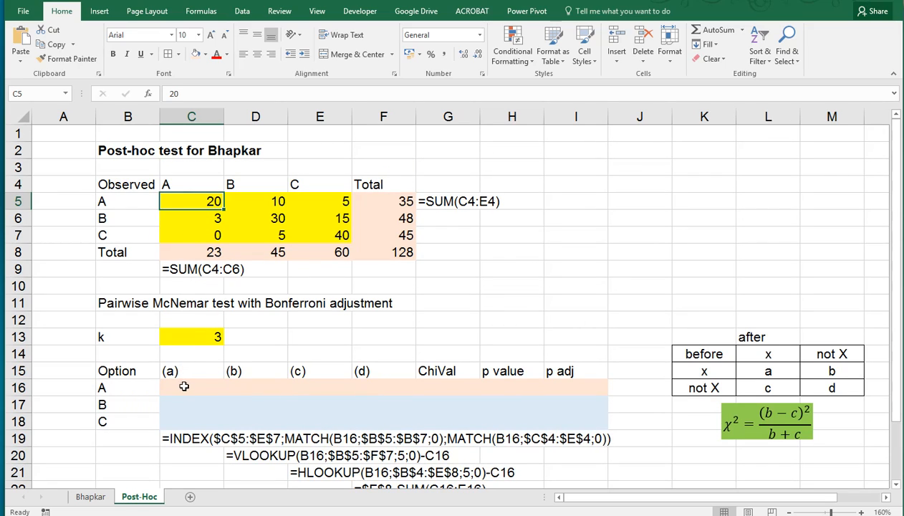
left_click(186, 218)
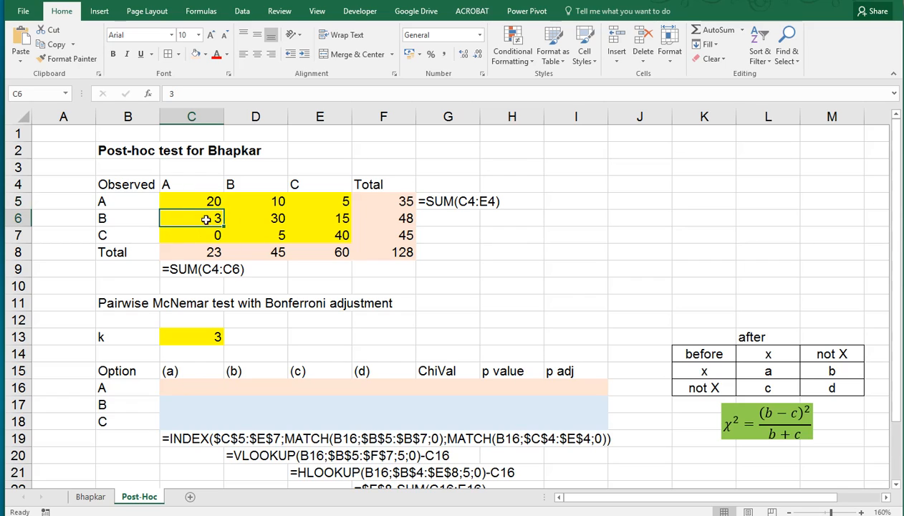
left_click(262, 222)
left_click(326, 233)
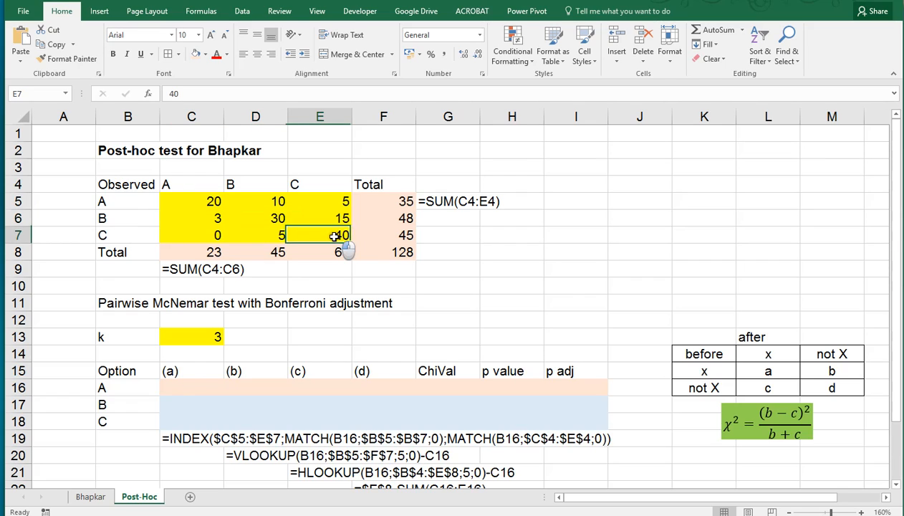
Step: Start an INDEX formula in cell C16 over $C$5:$E$7 using MATCH($B16;$B$5:$B$7;0) as the row number
left_click(187, 384)
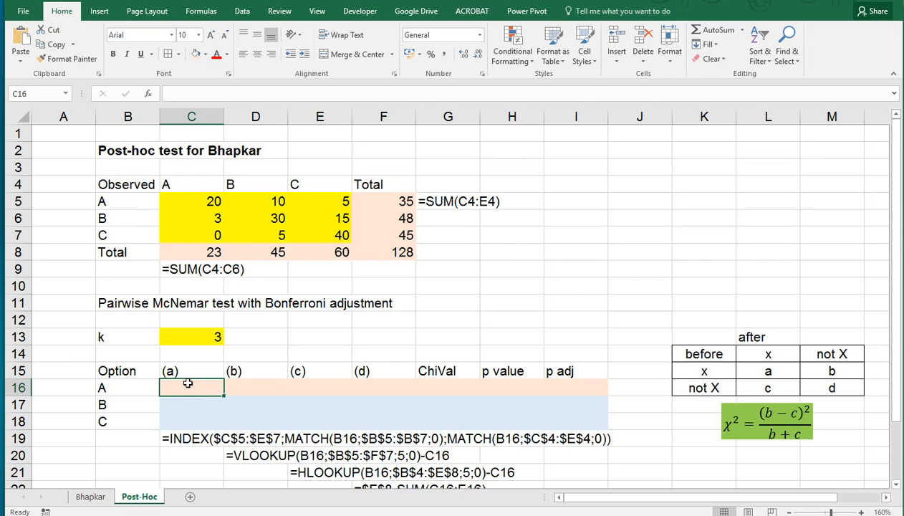
type("=ind")
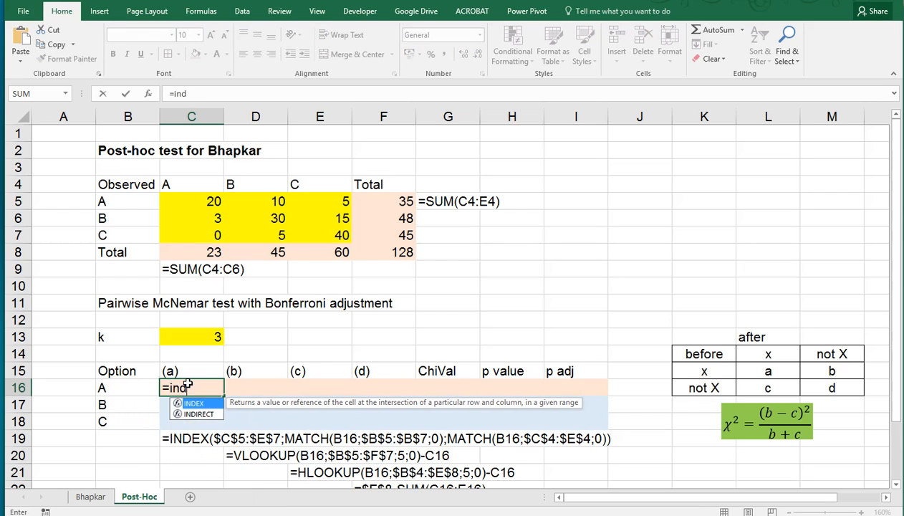
type("ex(")
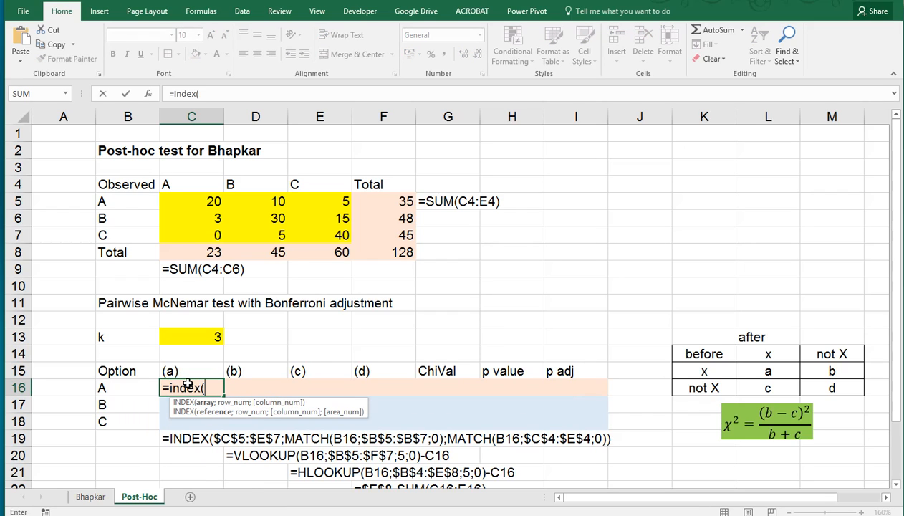
left_click_drag(207, 201, 308, 231)
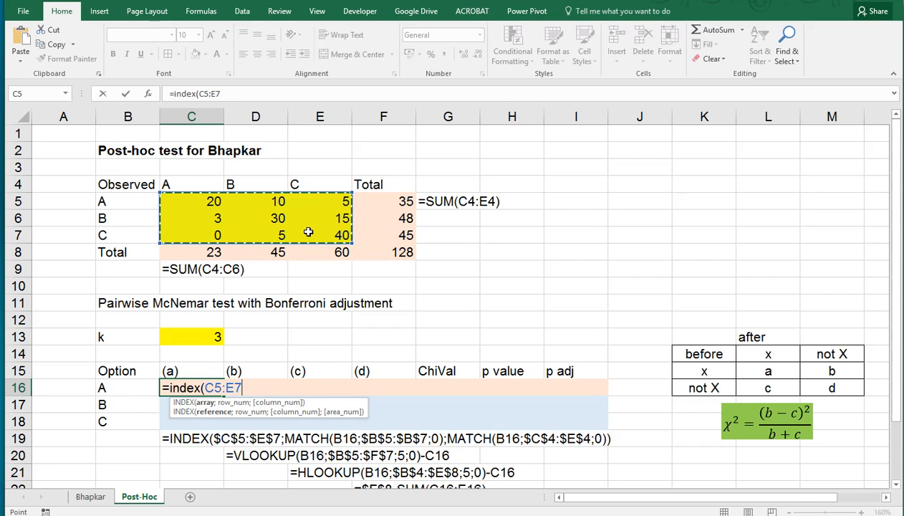
key("F4")
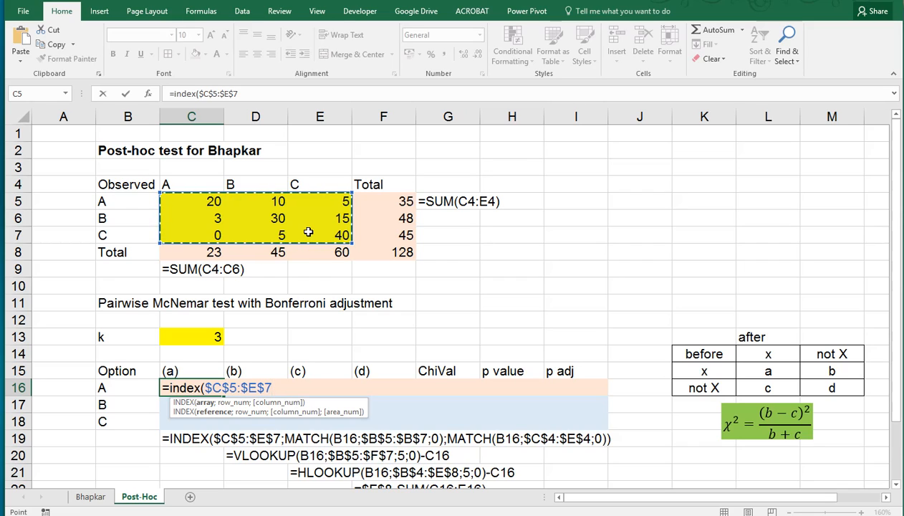
type(";")
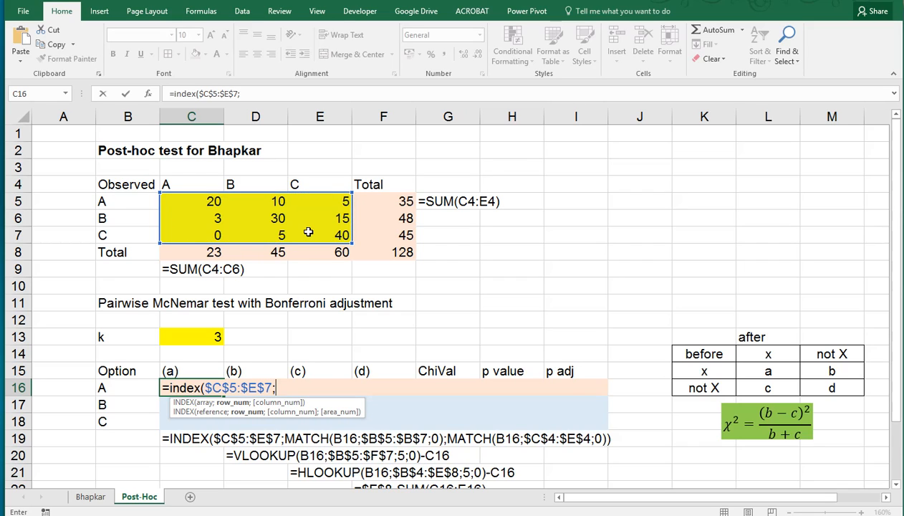
type("match(")
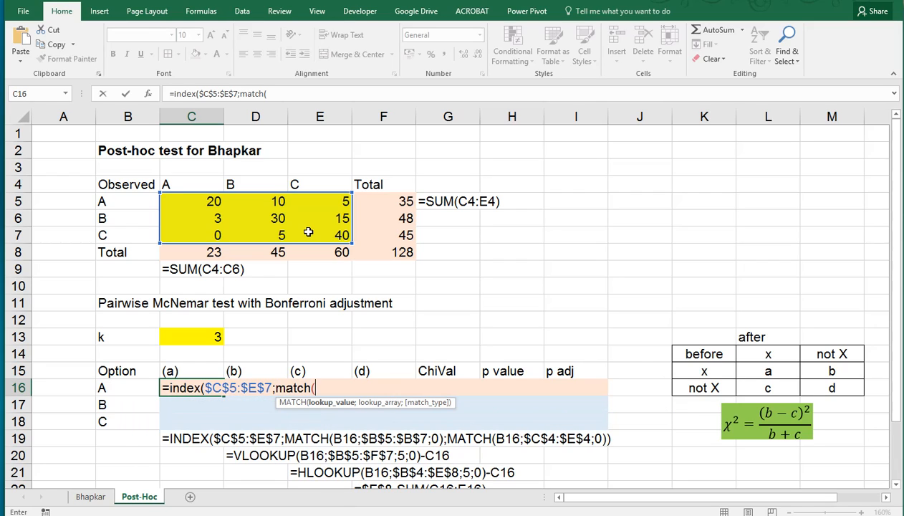
left_click(110, 388)
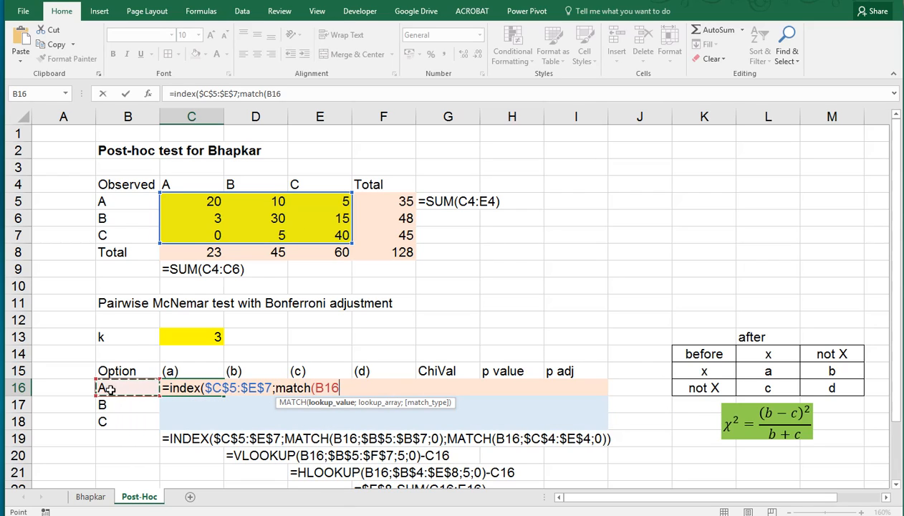
key("F4")
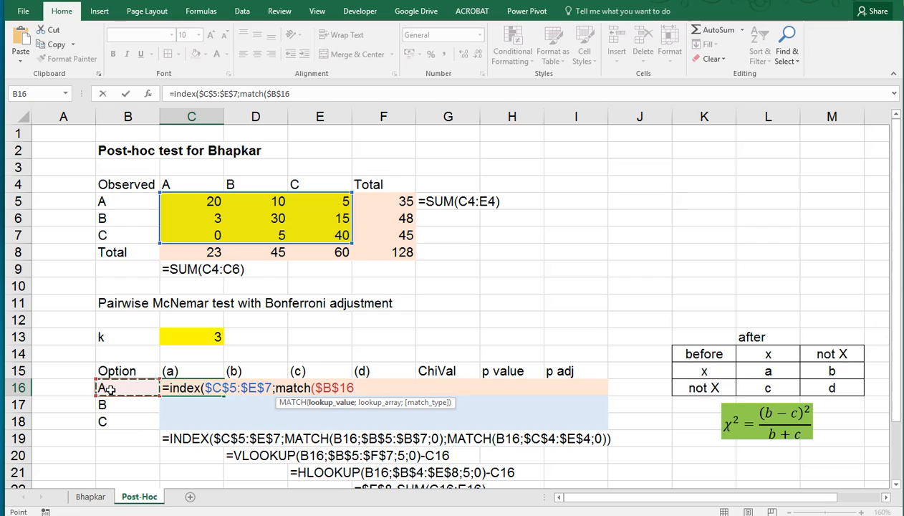
key("F4")
key("F4")
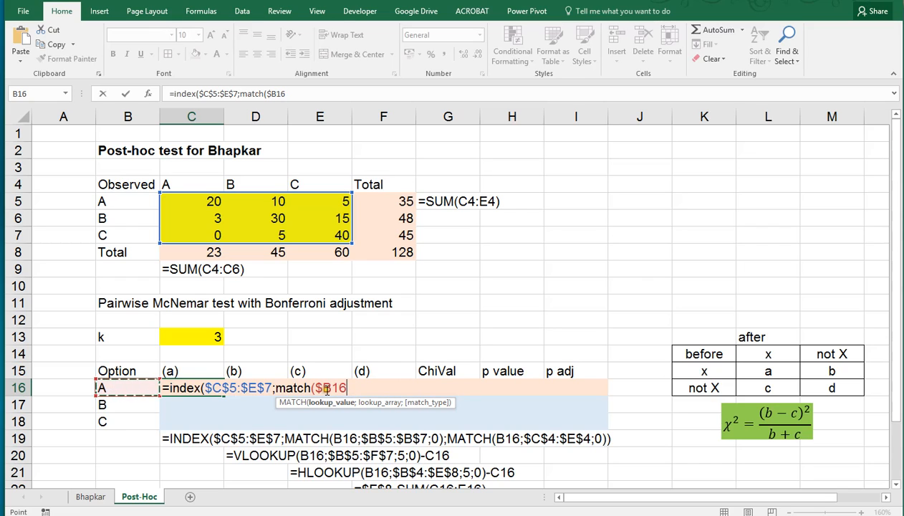
type(";")
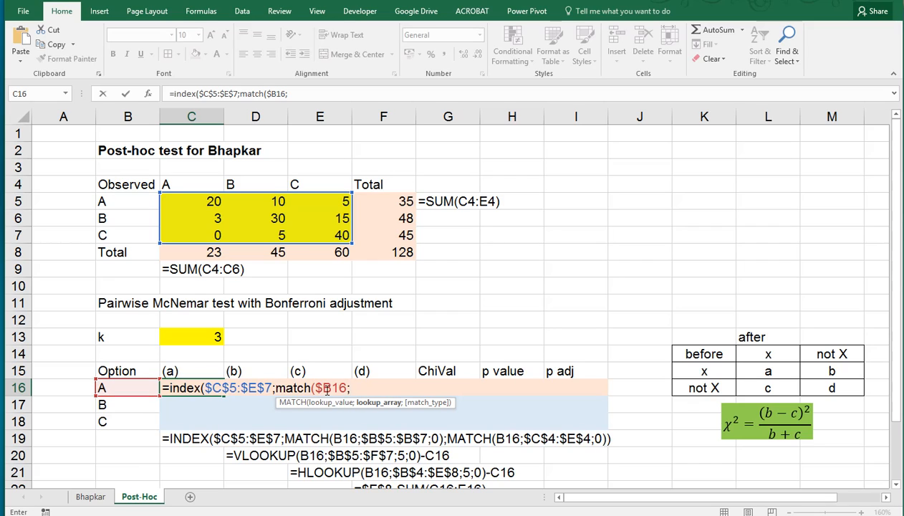
left_click_drag(132, 207, 131, 231)
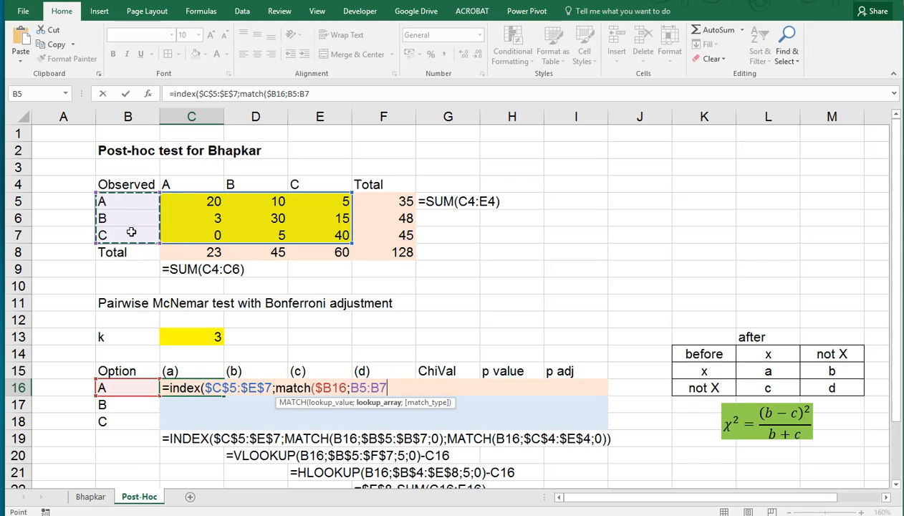
key("F4")
key("F4")
key("F4")
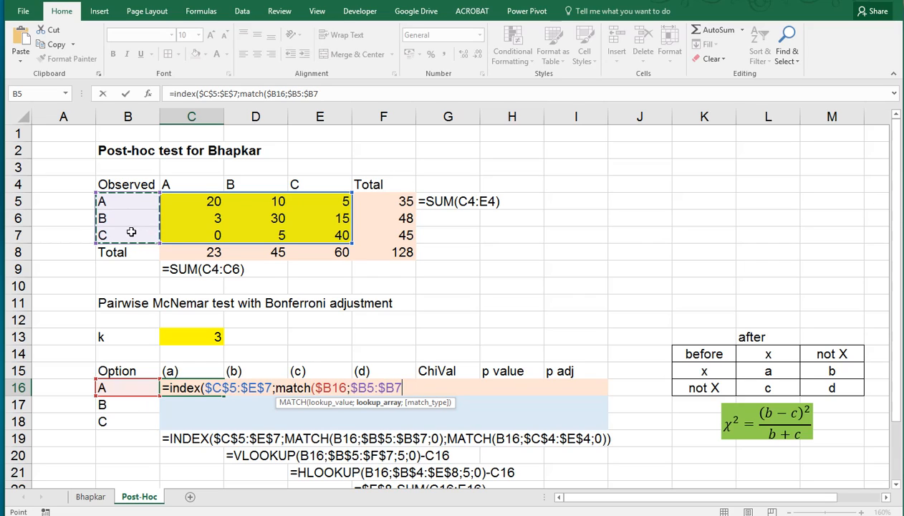
key("F4")
key("F4")
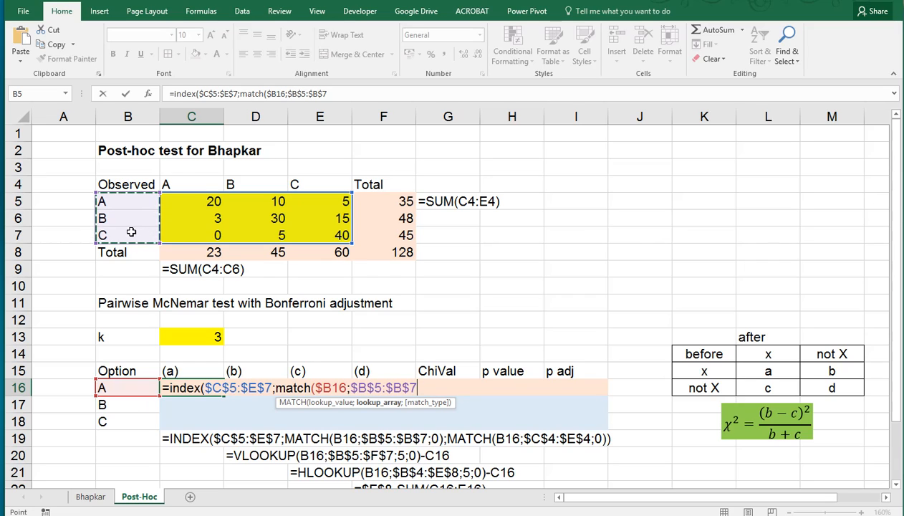
type(";0)")
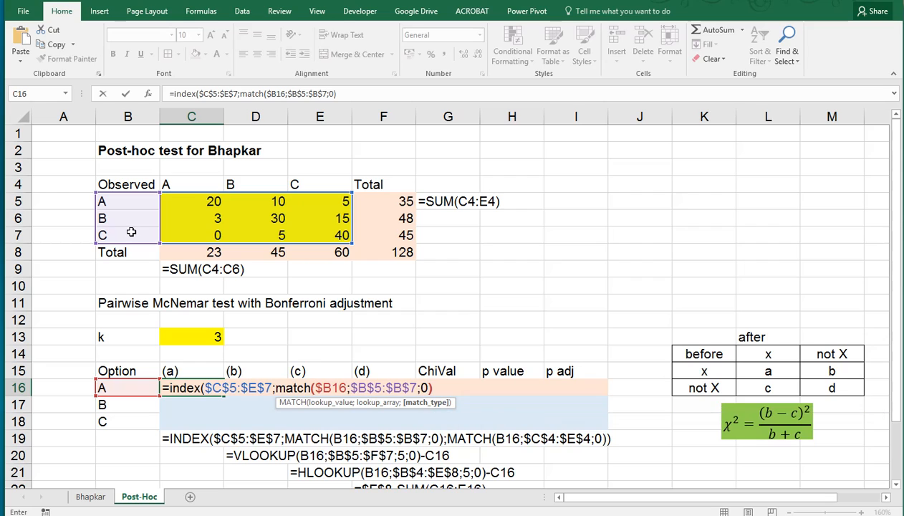
type(";")
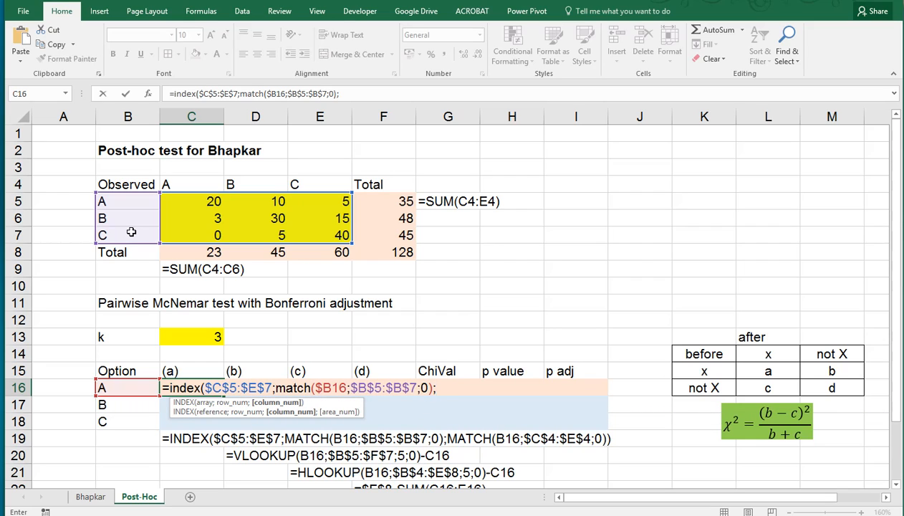
type("matc")
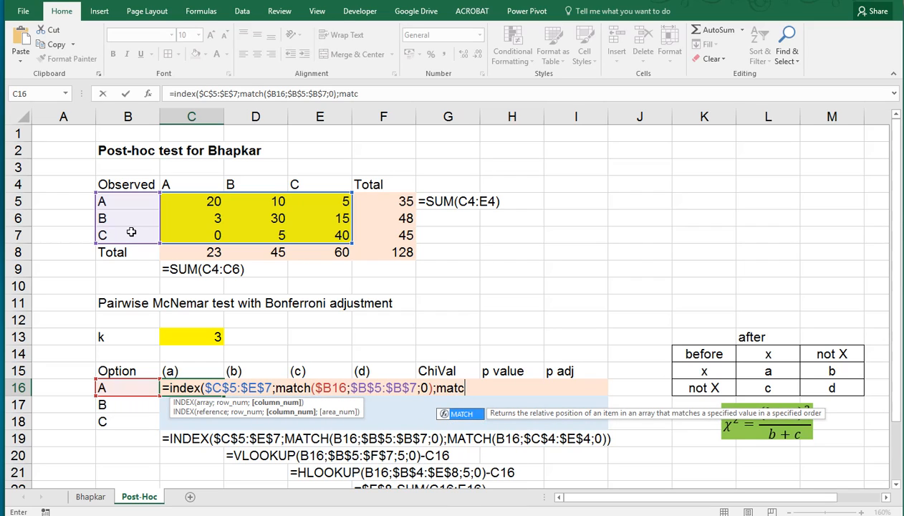
type("h(")
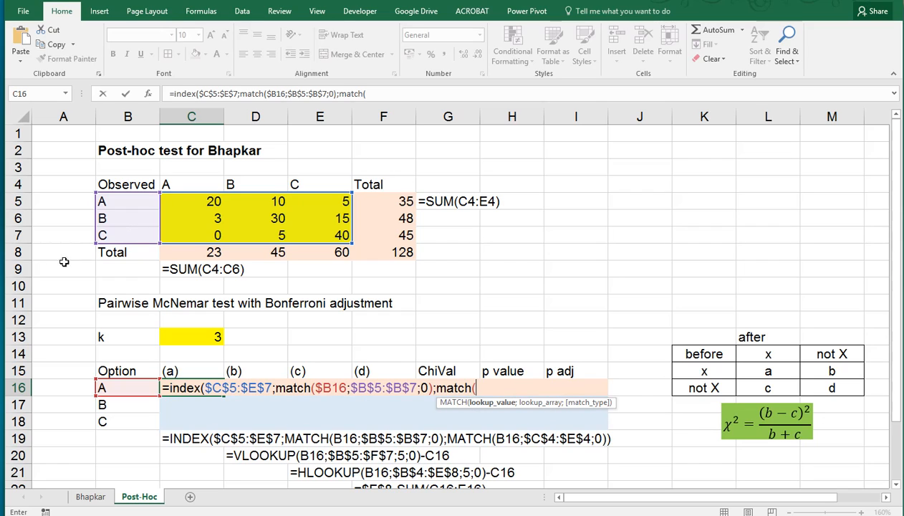
Step: Complete the formula with MATCH($B16;$C$4:$E$4;0) as the column number and enter it
left_click(108, 387)
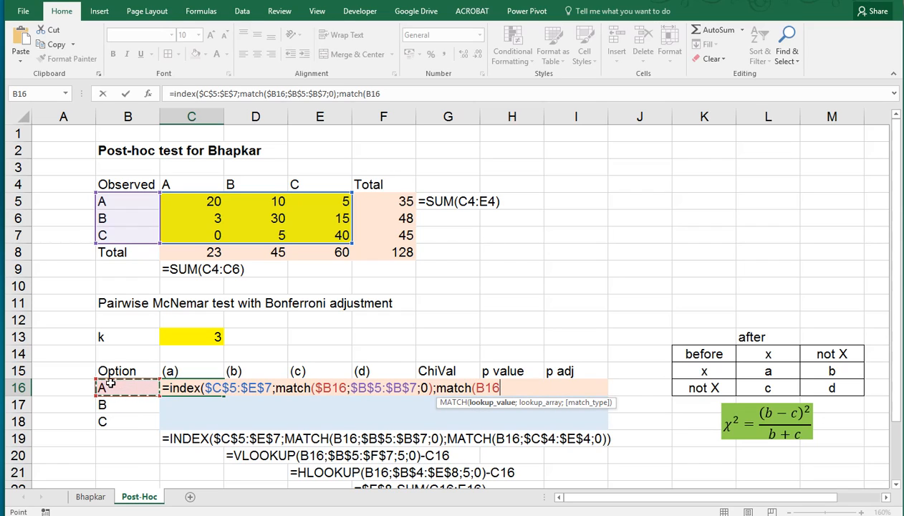
key("F4")
key("F4")
key("F4")
type(";")
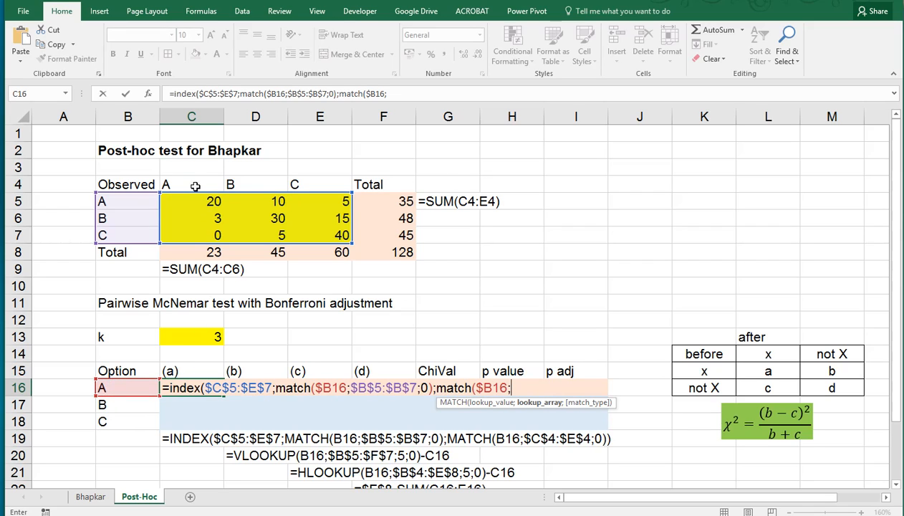
left_click_drag(195, 186, 288, 184)
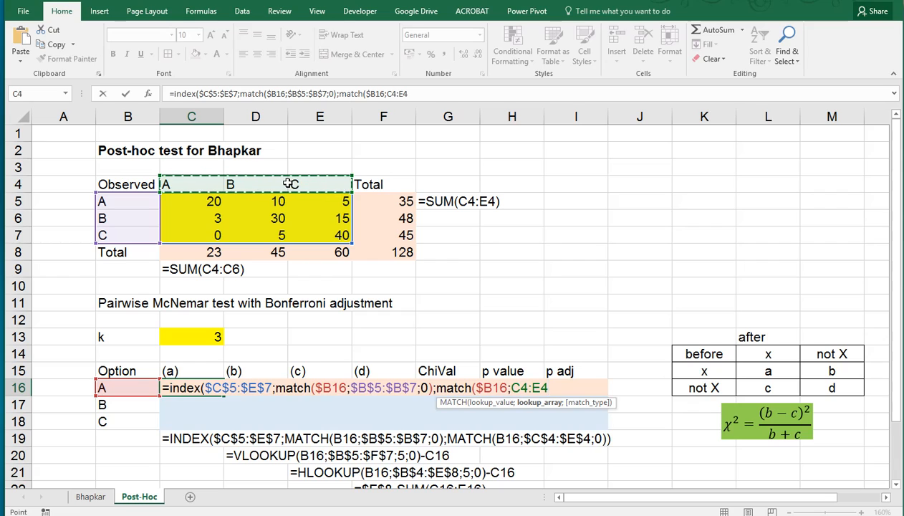
key("F4")
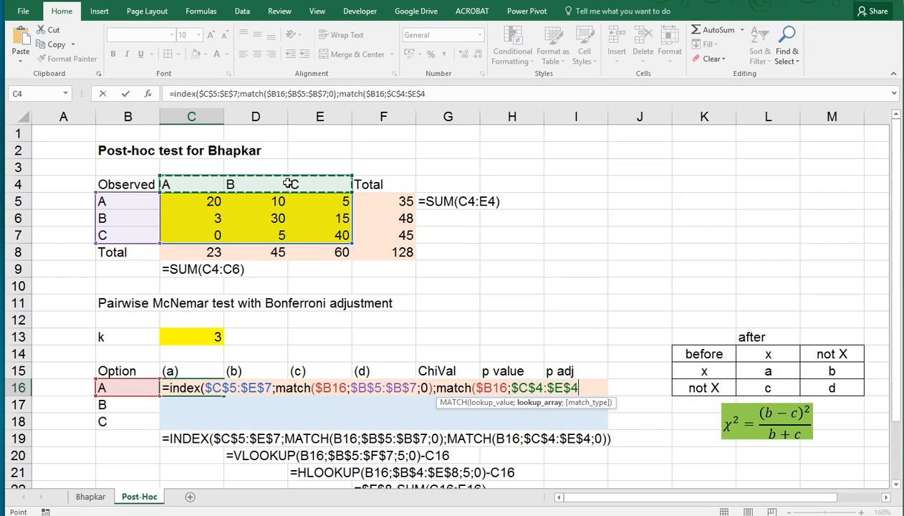
type(";0)")
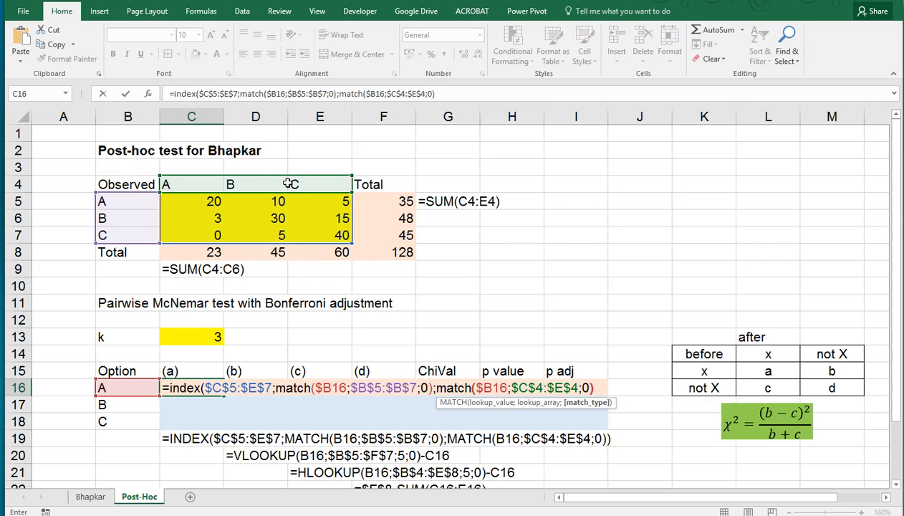
type(")")
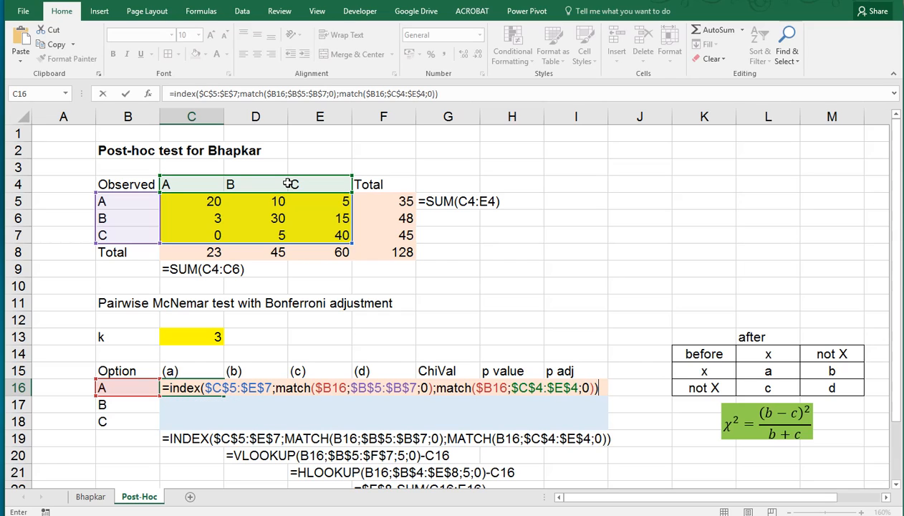
key("ctrl+Return")
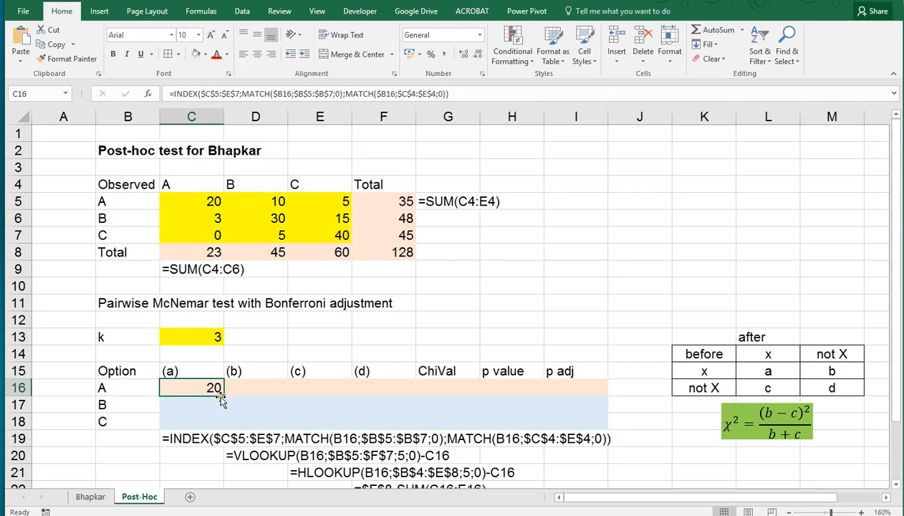
Step: Fill the (a) formula down to C18 and check it against the observed diagonal counts
left_click_drag(224, 396, 224, 425)
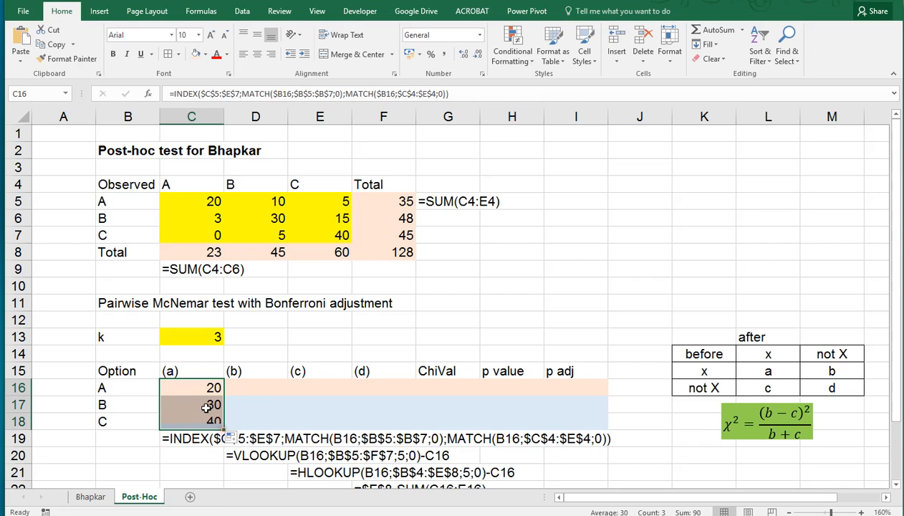
left_click(271, 219)
left_click(334, 235)
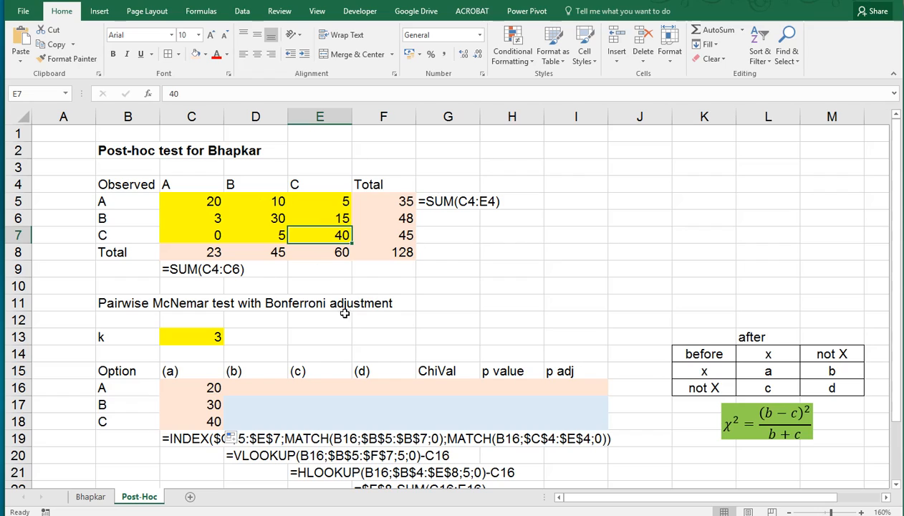
Step: Start a VLOOKUP formula in cell D16 with $B16 as the lookup value
left_click(246, 387)
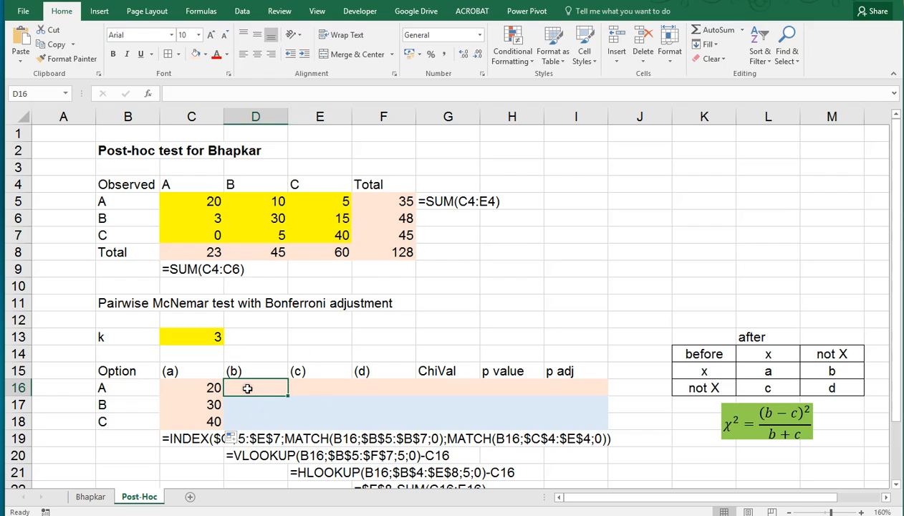
left_click(386, 201)
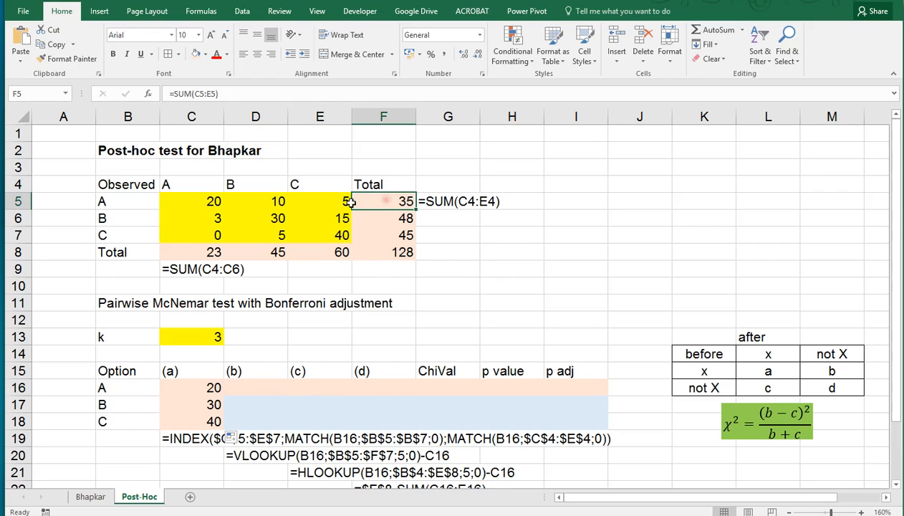
left_click(194, 202)
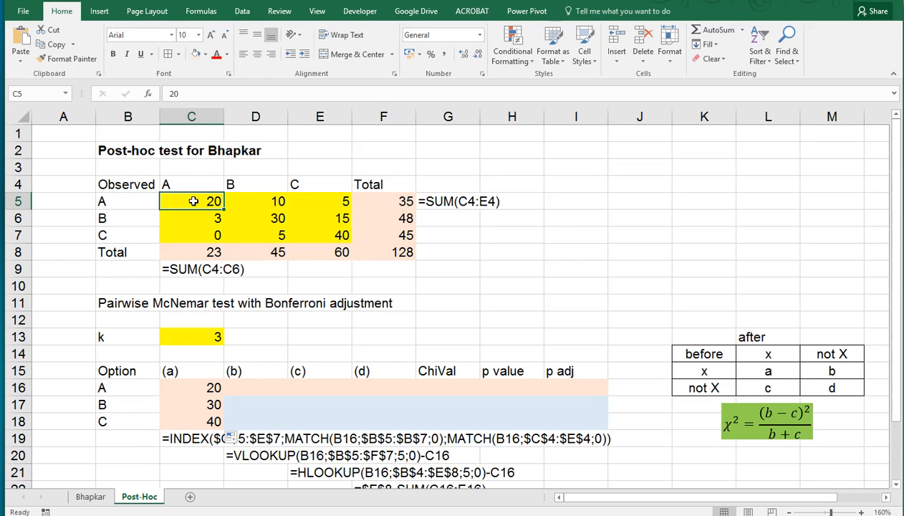
left_click(250, 387)
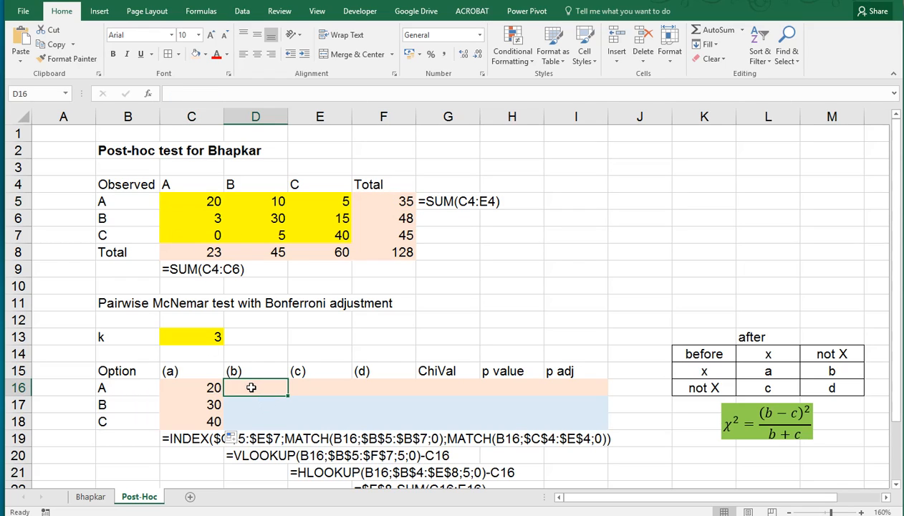
type("=vloo")
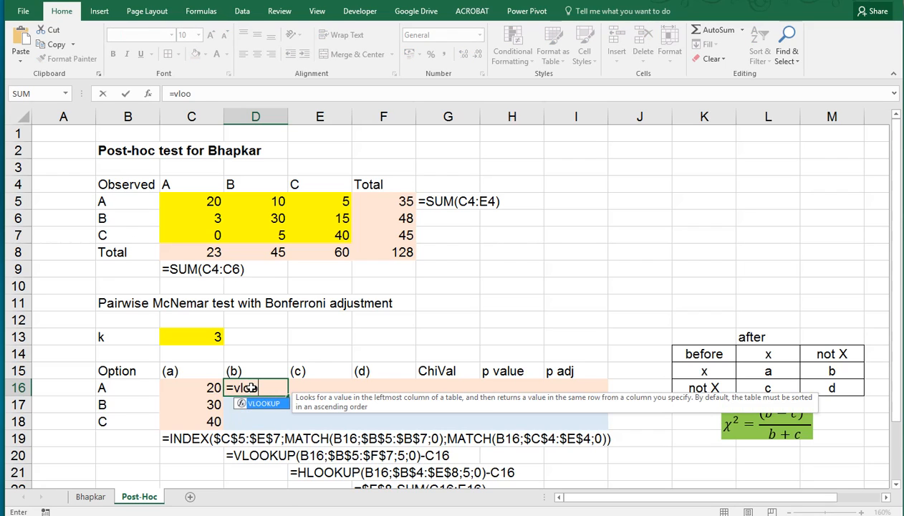
type("kup(")
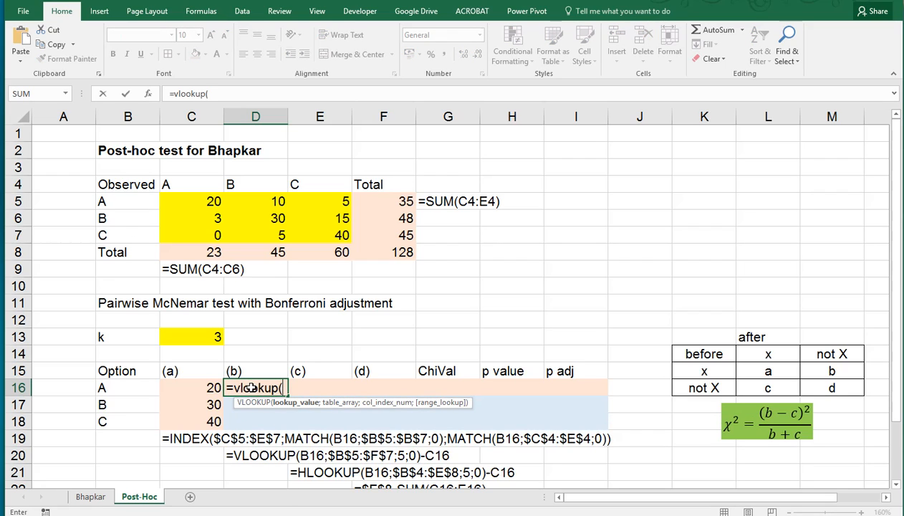
left_click(133, 387)
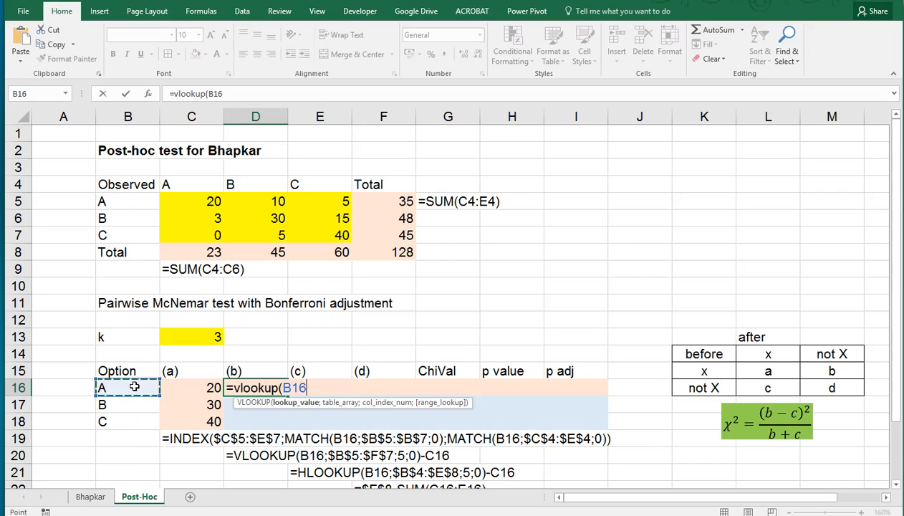
key("F4")
key("F4")
key("F4")
type(";")
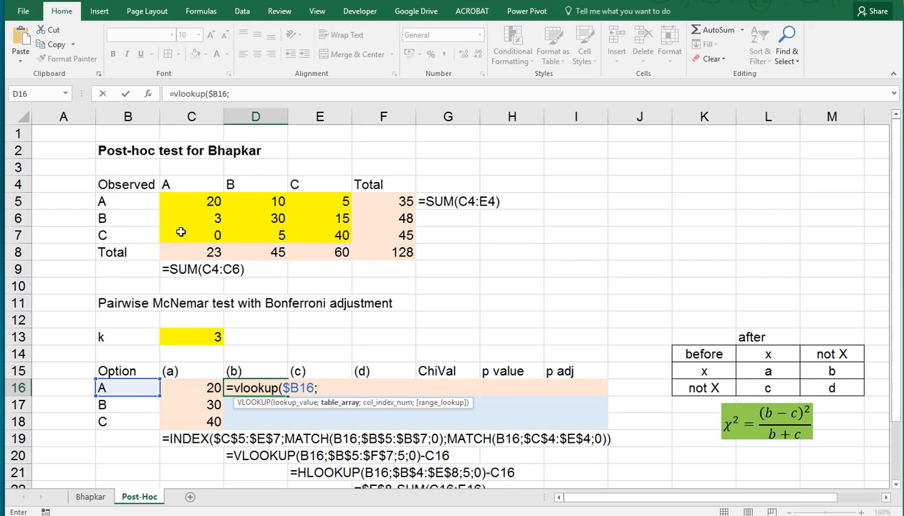
Step: Complete the formula with table $B$5:$F$7, column 5 and exact match 0, subtract C16, and enter it
left_click_drag(129, 201, 370, 234)
key("F4")
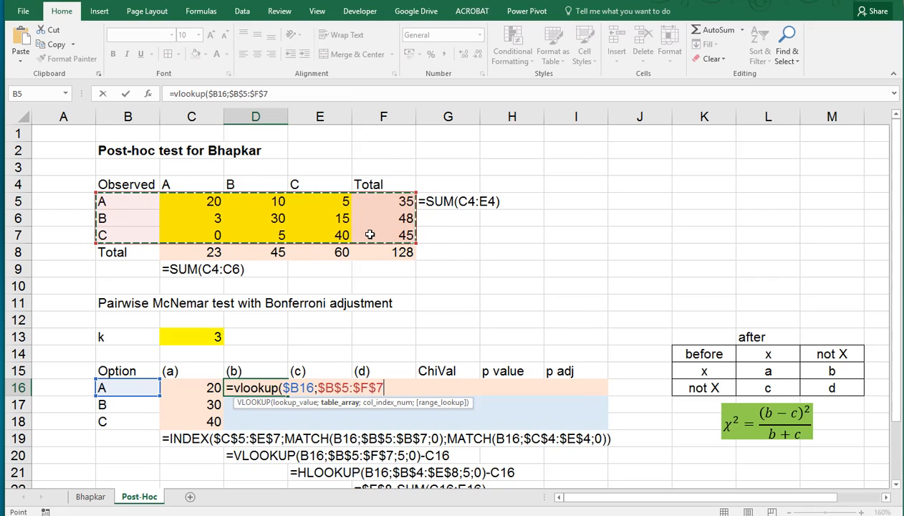
type(";")
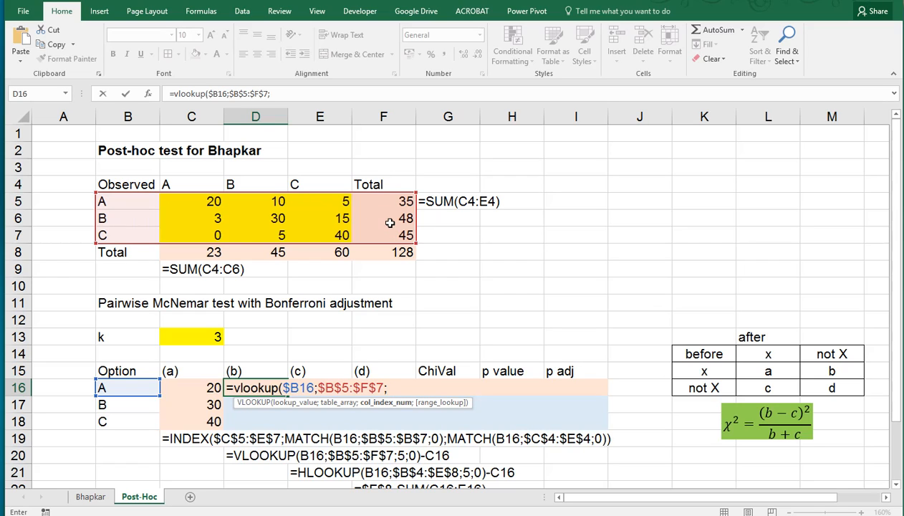
type("5;")
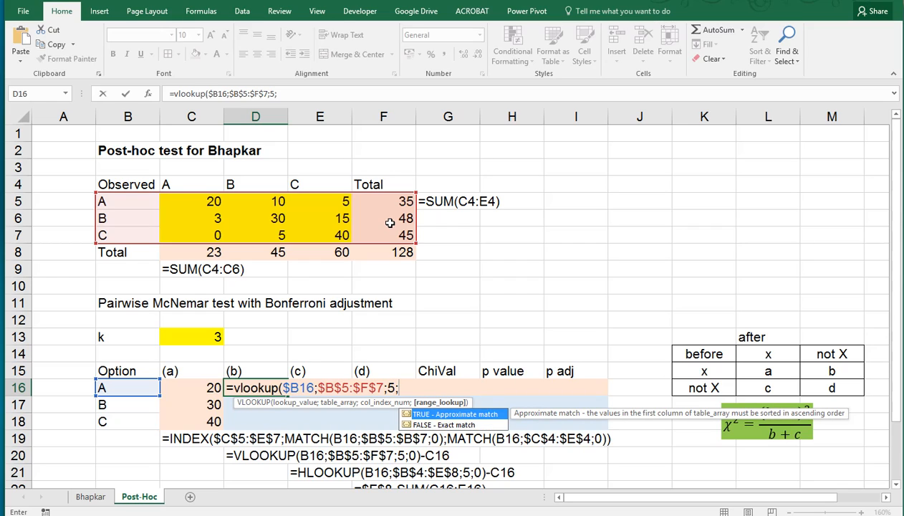
type("0)-")
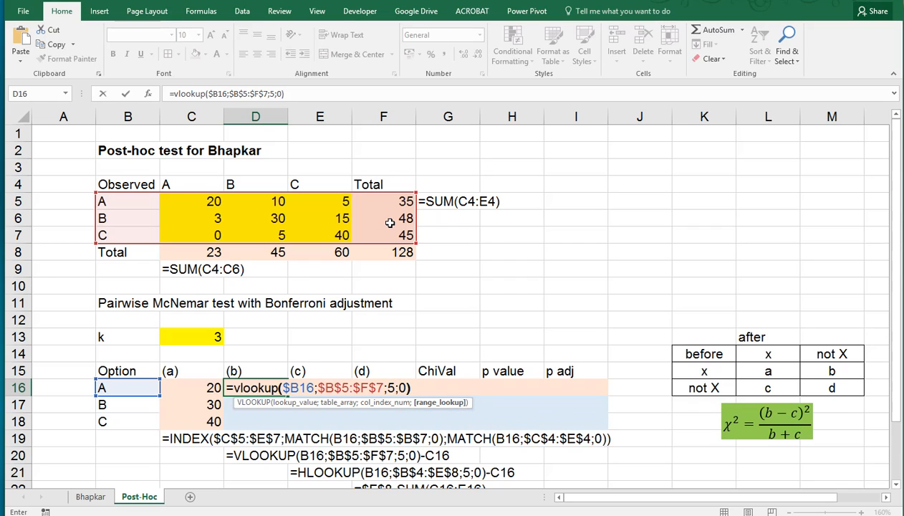
left_click(190, 389)
key("ctrl+Return")
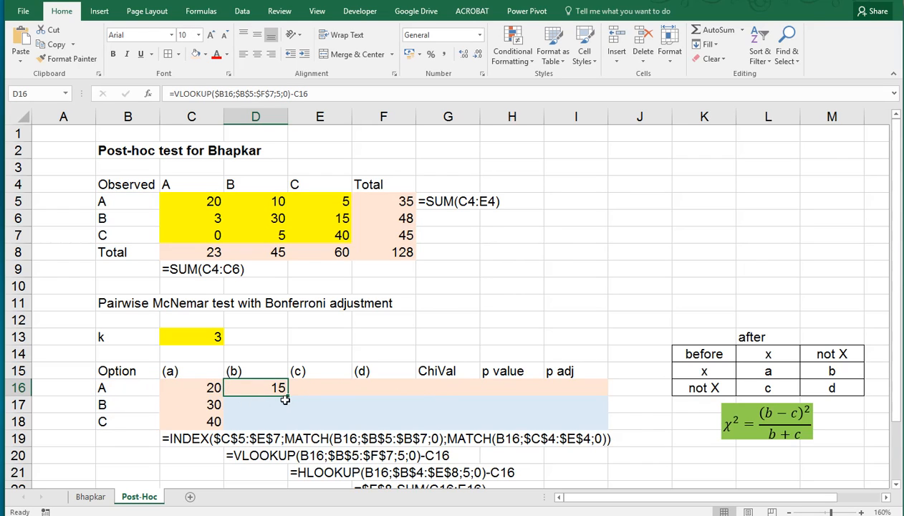
Step: Fill the (b) formula down from D16 to D18
left_click_drag(287, 394, 289, 424)
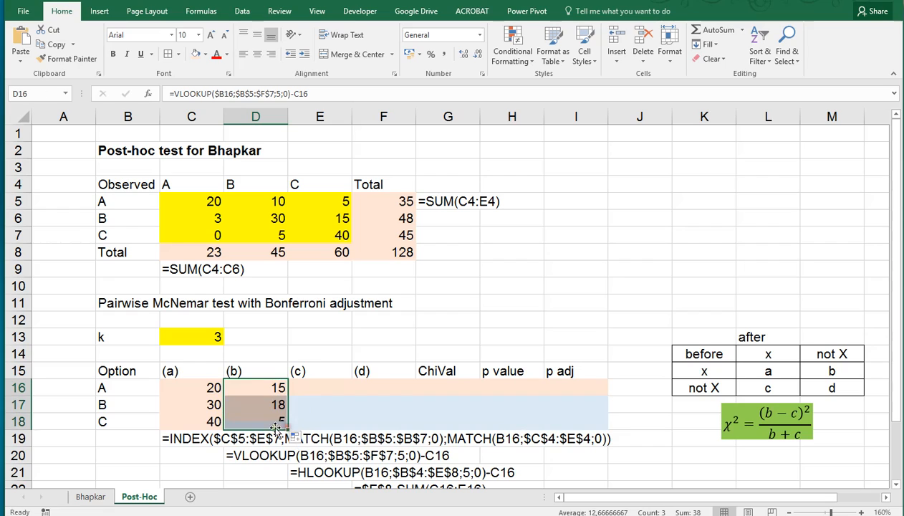
left_click(212, 421)
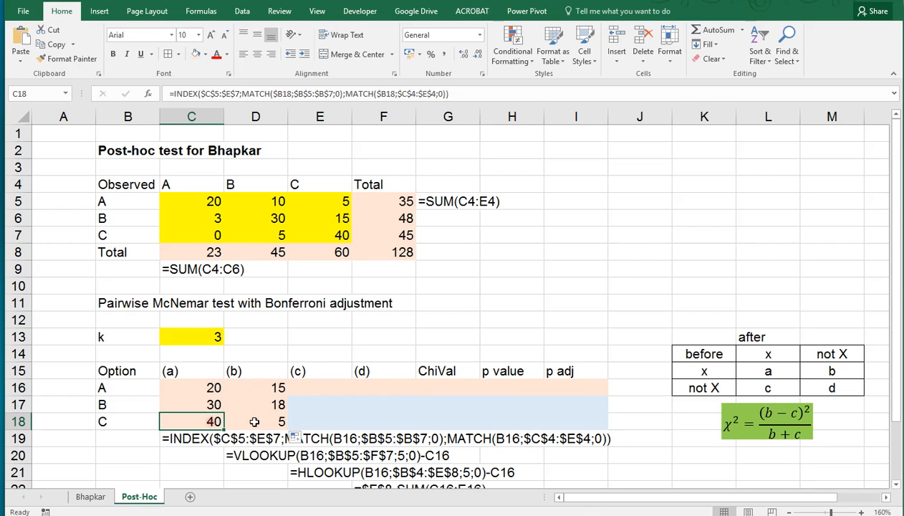
left_click(251, 417)
Step: Examine the row and column totals and the off-diagonal counts of the observed table
left_click(390, 237)
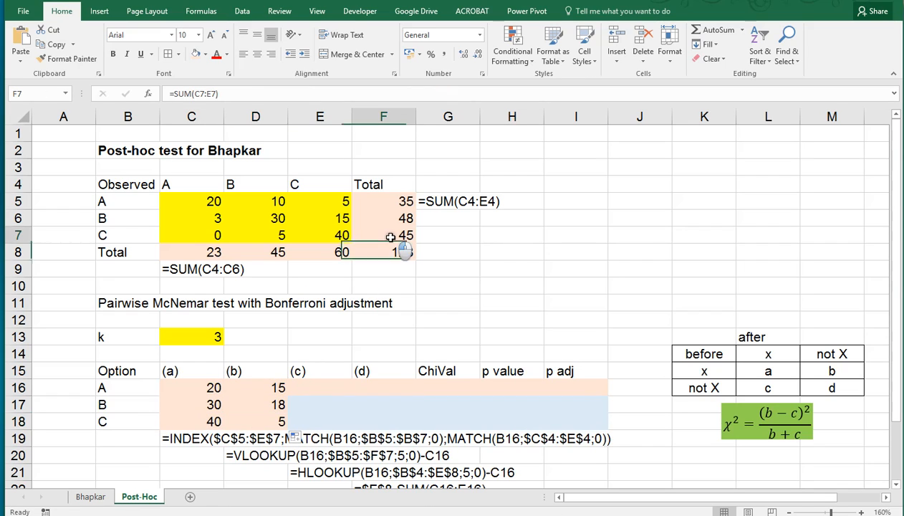
left_click(312, 387)
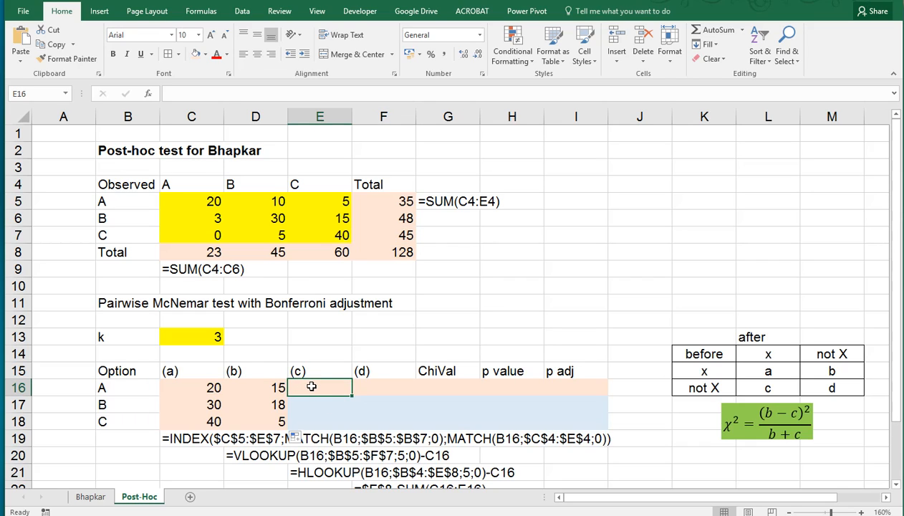
left_click(265, 387)
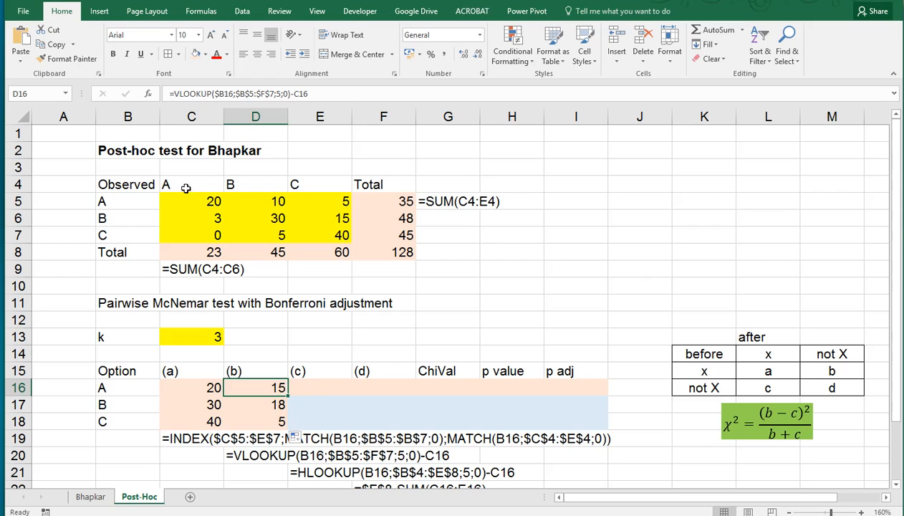
left_click(208, 252)
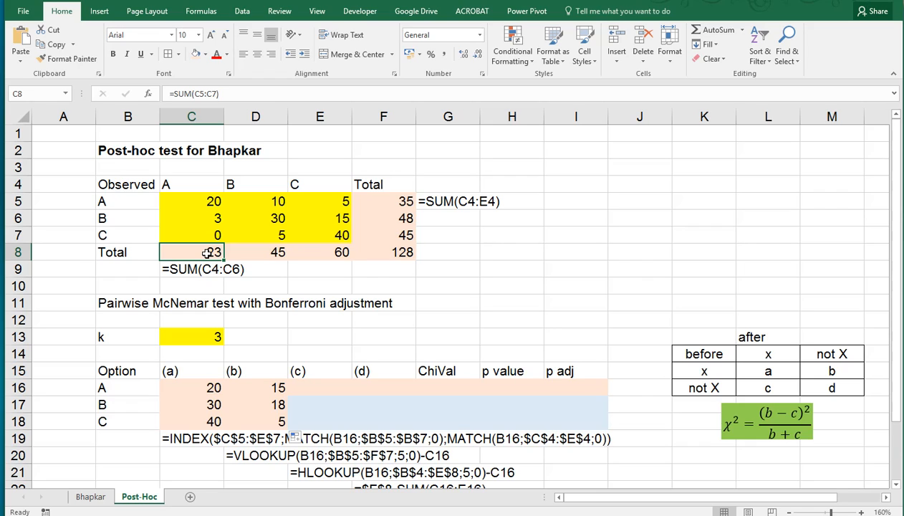
left_click(207, 202)
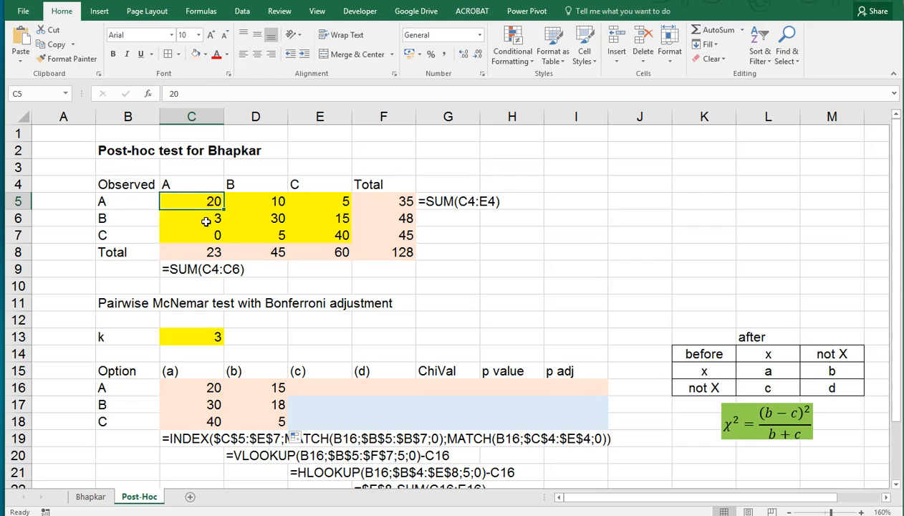
left_click_drag(206, 222, 212, 232)
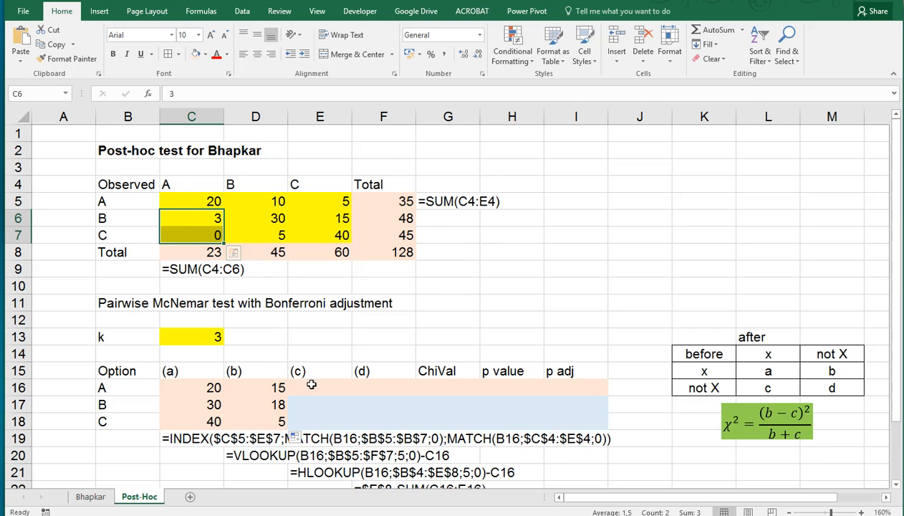
left_click(311, 388)
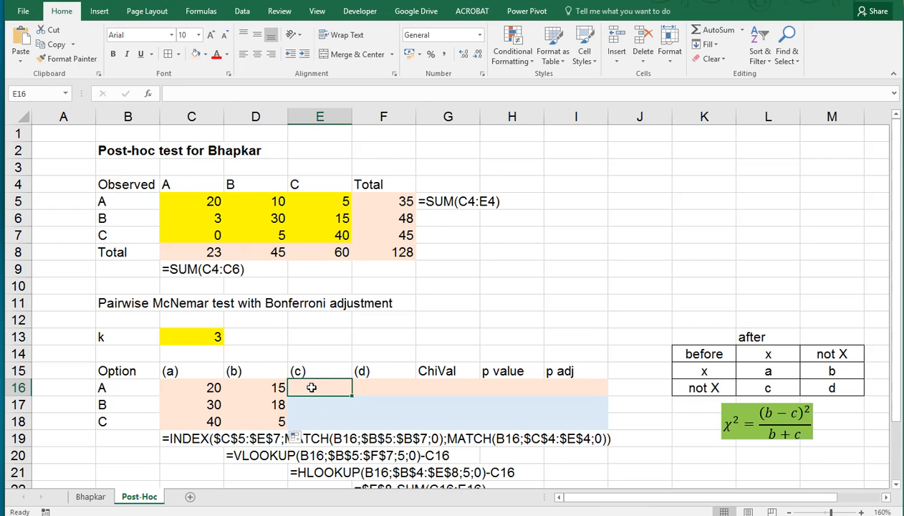
scroll(312, 388, "down", 1)
scroll(311, 388, "up", 1)
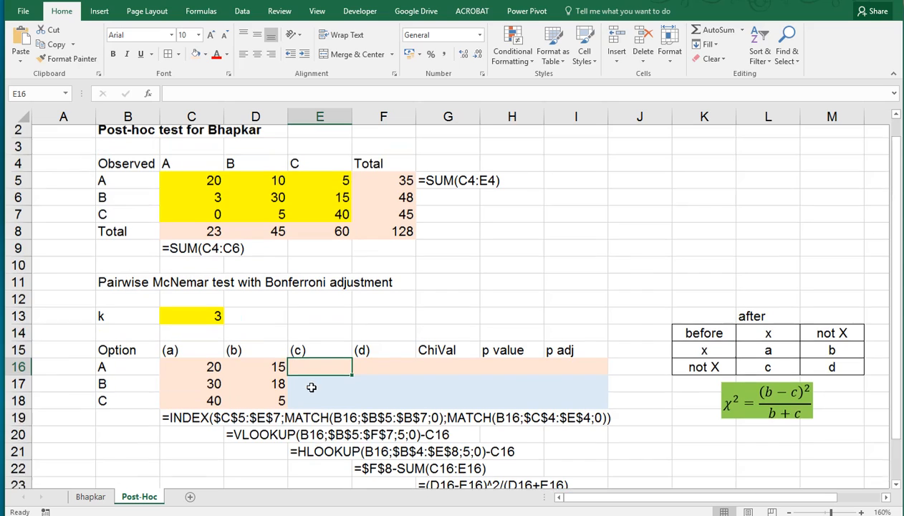
Step: Start an HLOOKUP formula in cell E16 with $B16 as the lookup value
type("=")
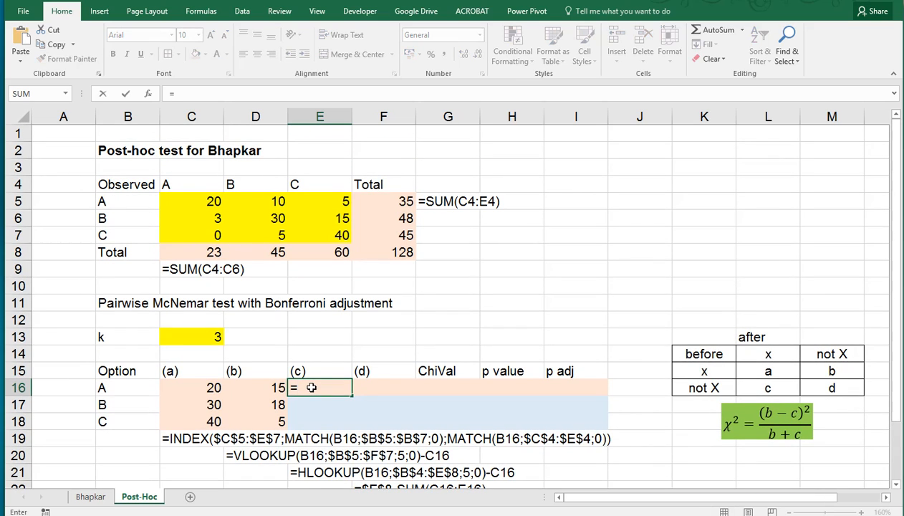
type("hl")
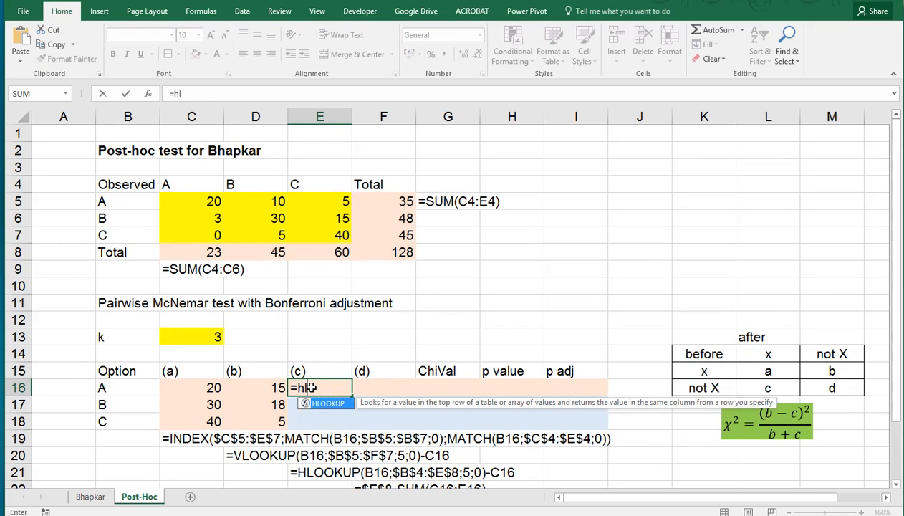
type("ookup(")
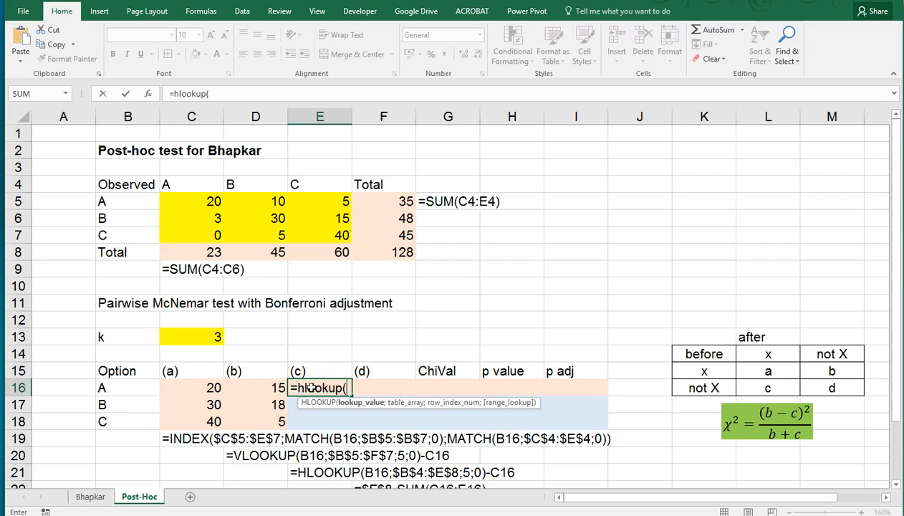
left_click(123, 387)
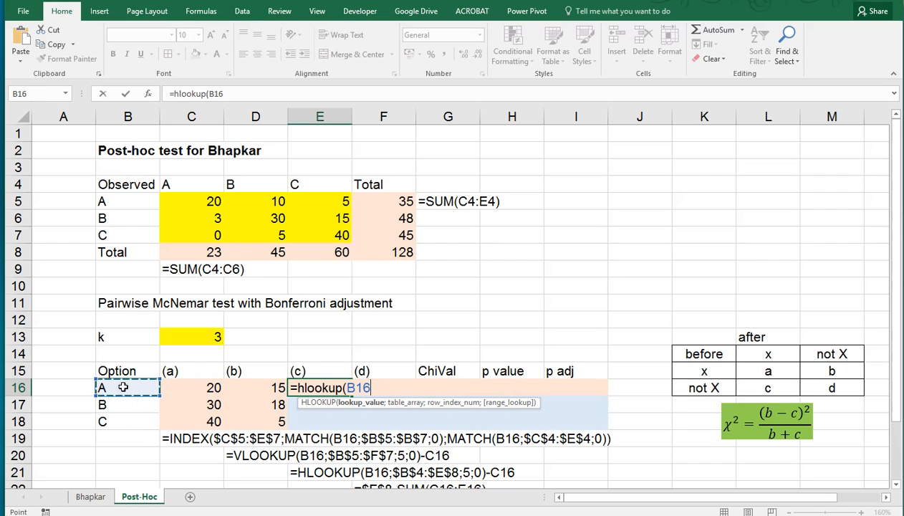
key("F4")
key("F4")
key("F4")
type(";")
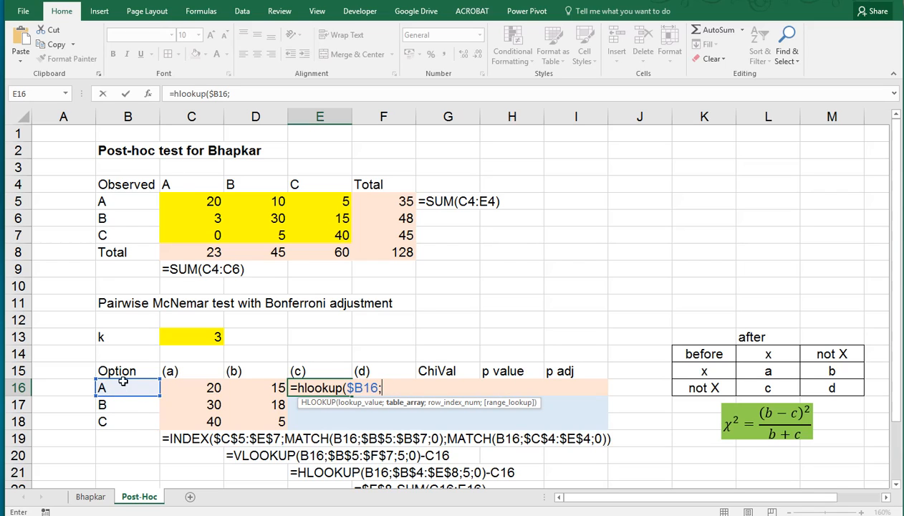
Step: Complete the formula with table $C$4:$E$8, row 5 and exact match 0, subtract C16, and enter it
left_click(187, 183)
left_click_drag(188, 184, 309, 254)
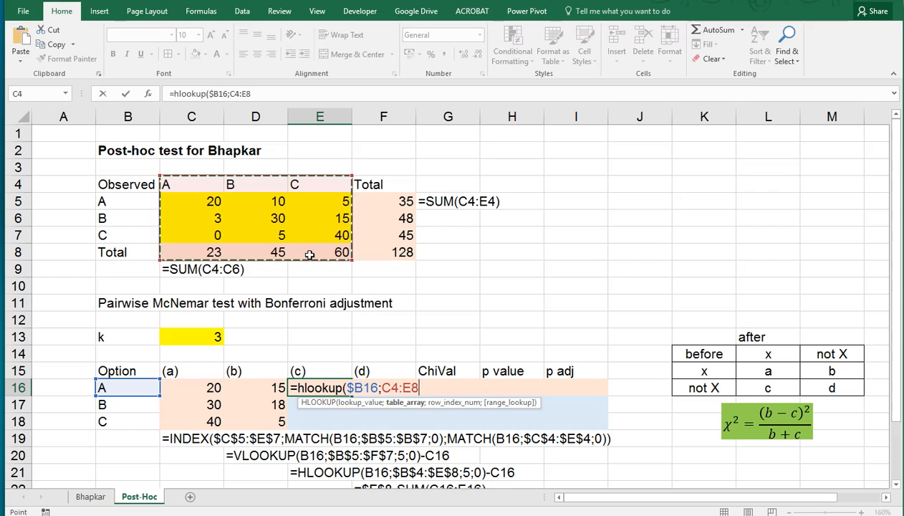
key("F4")
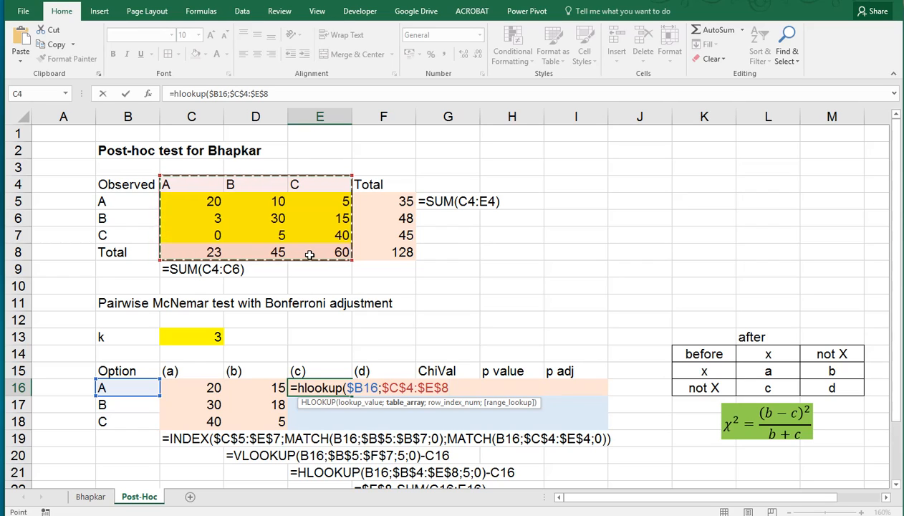
type(";")
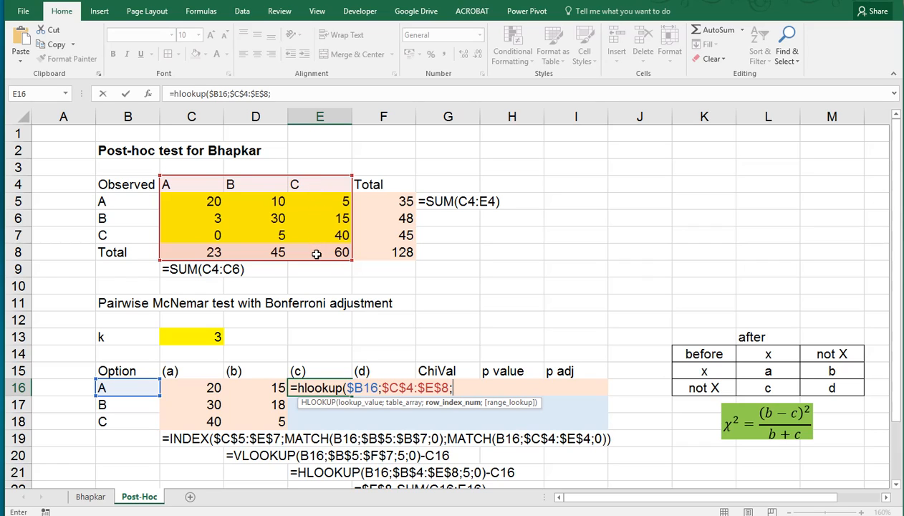
type("5;0")
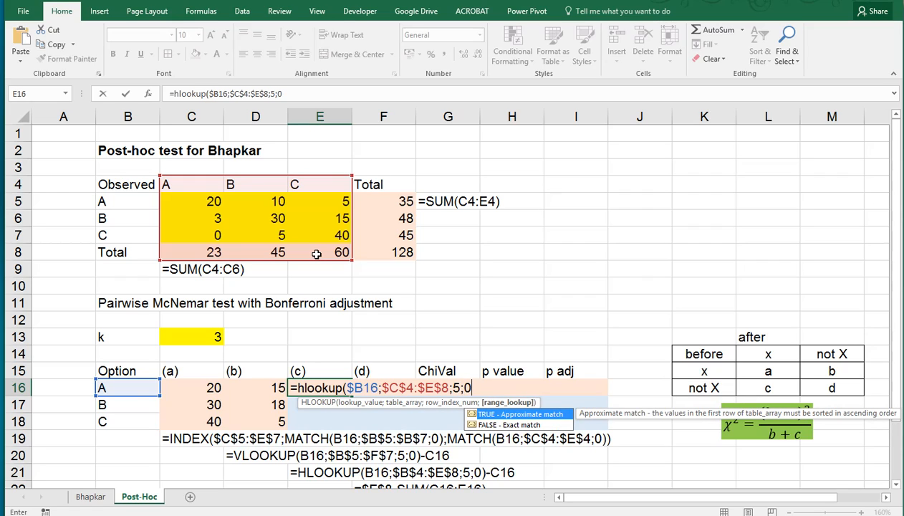
type(")-")
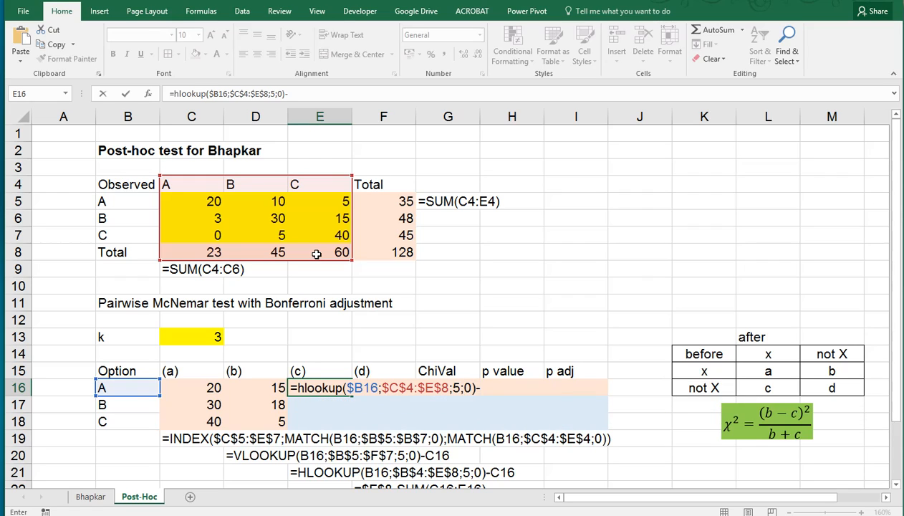
left_click(199, 388)
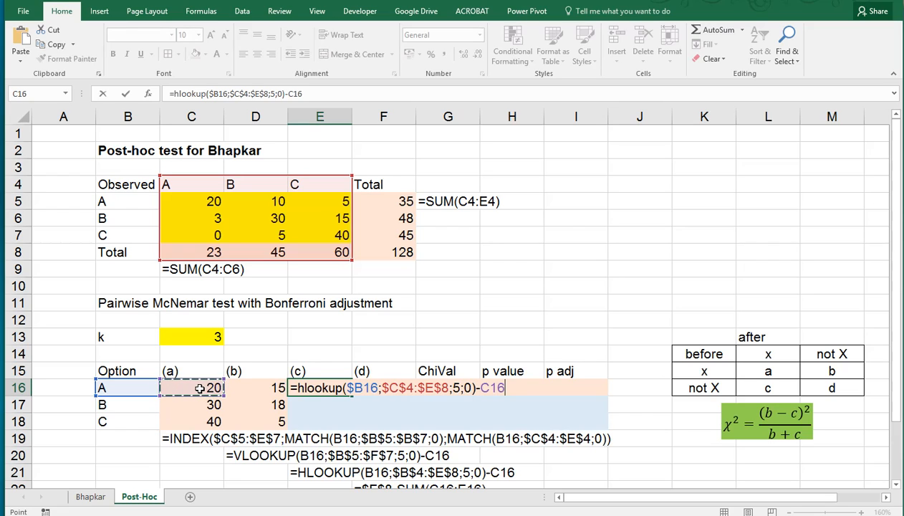
key("ctrl+Return")
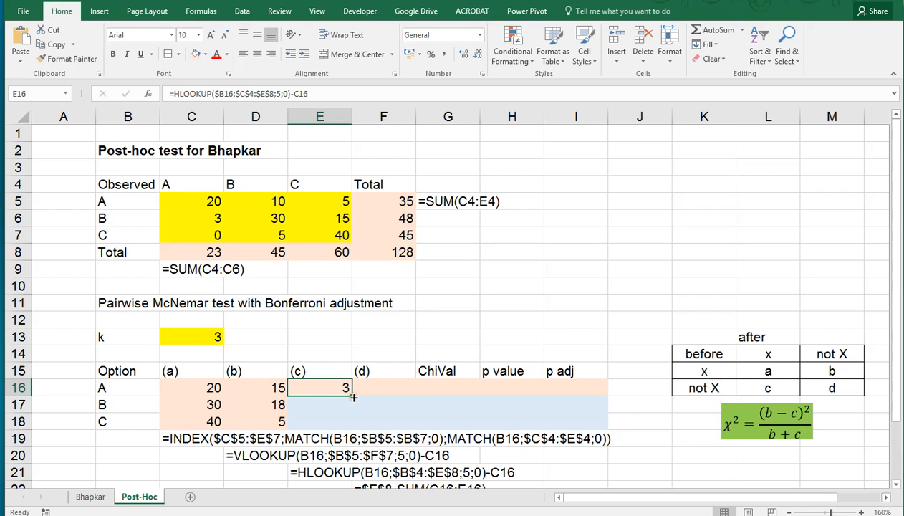
Step: Fill the (c) formula down from E16 to E18
left_click_drag(352, 396, 362, 421)
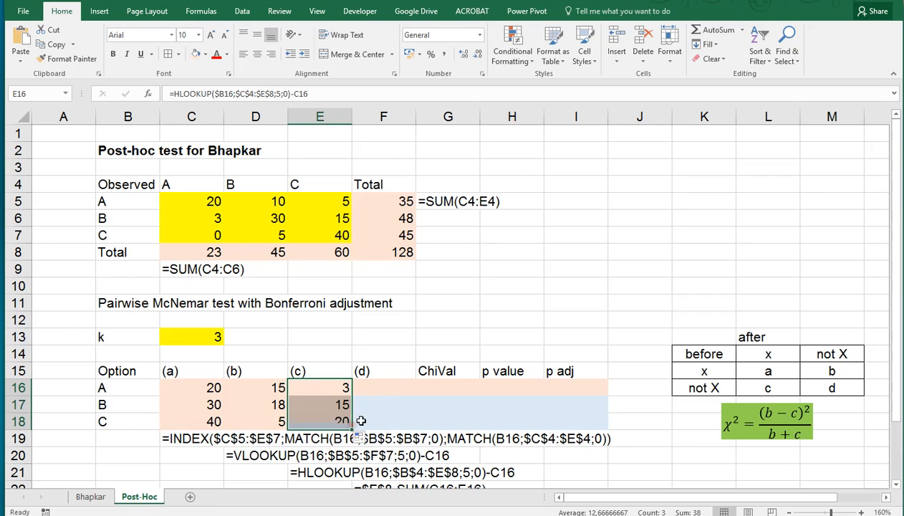
left_click(373, 387)
Step: Enter =$F$8-SUM(C16:E16) in F16 for (d) and fill it down to F18
scroll(387, 379, "down", 1)
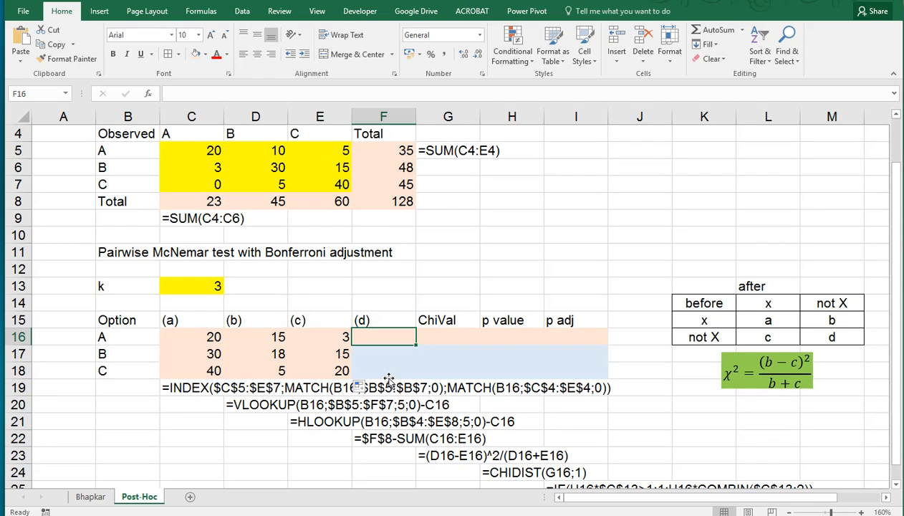
left_click(396, 202)
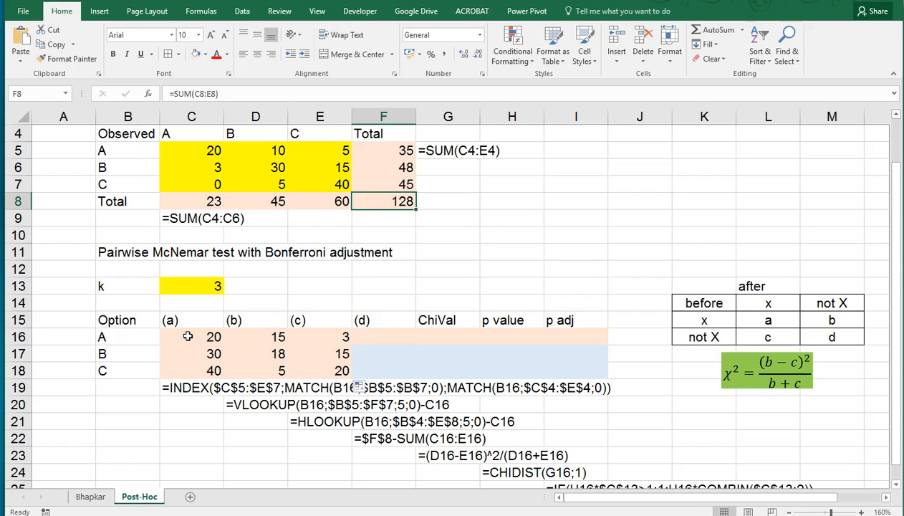
left_click_drag(186, 335, 337, 337)
left_click(367, 336)
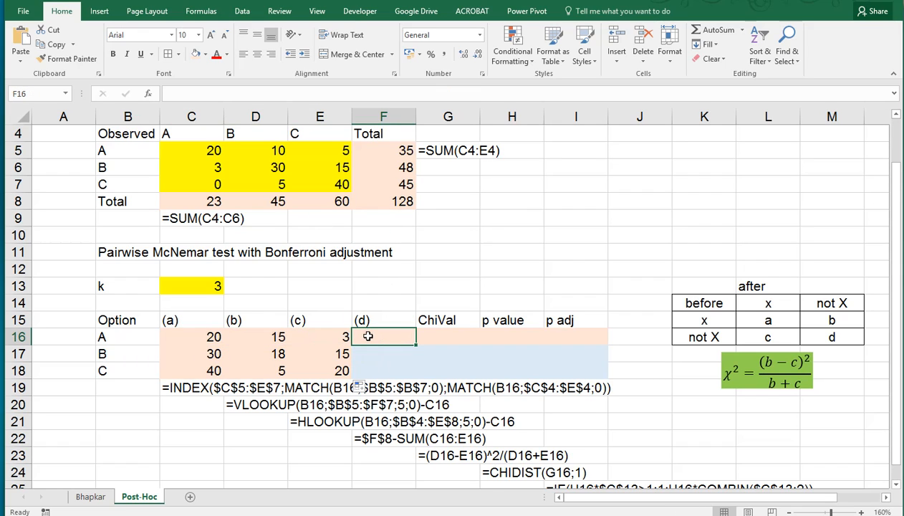
type("=")
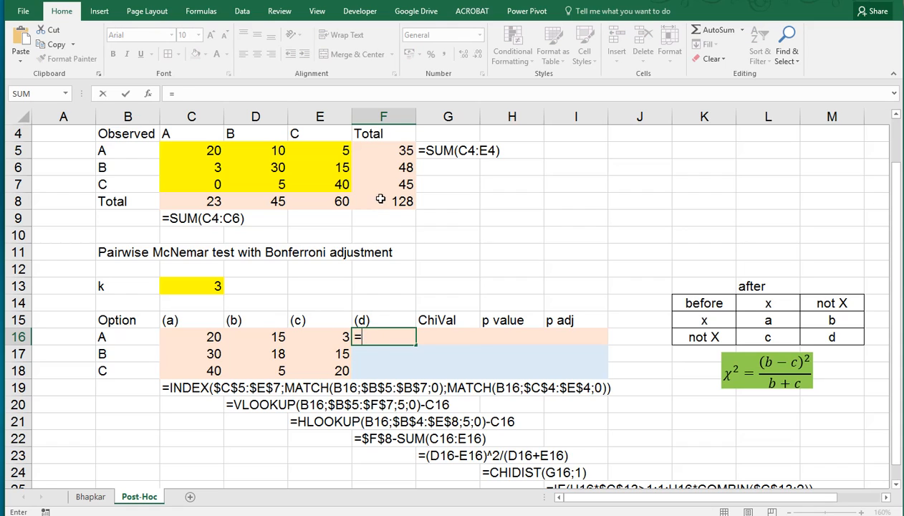
left_click(380, 199)
key("F4")
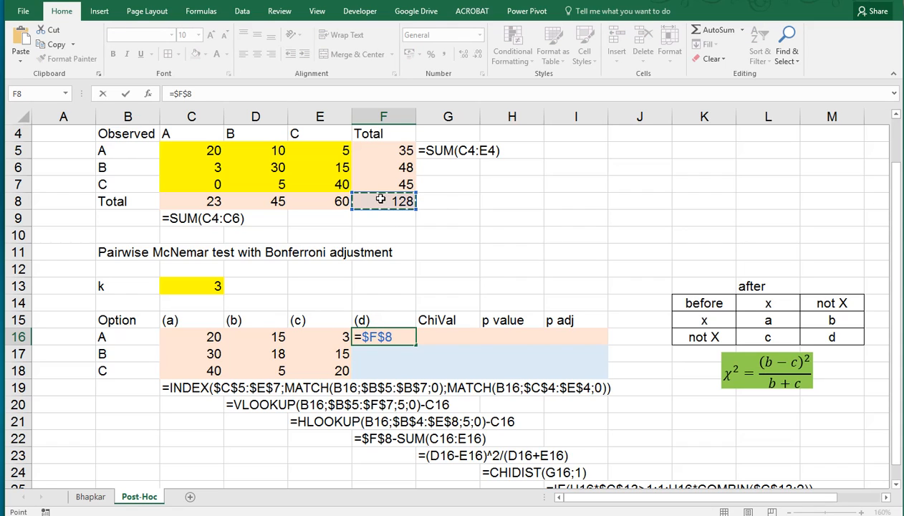
type("-sum(")
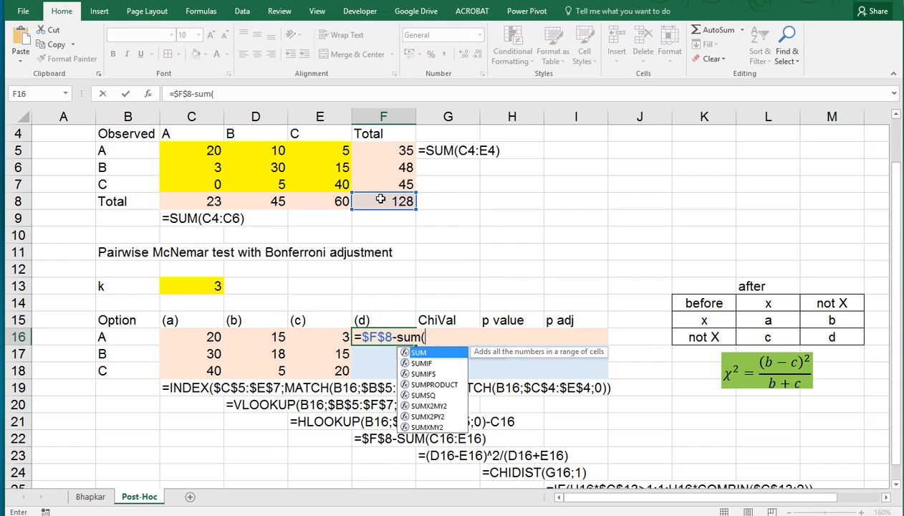
key("Left")
key("shift+Left")
key("shift+Left")
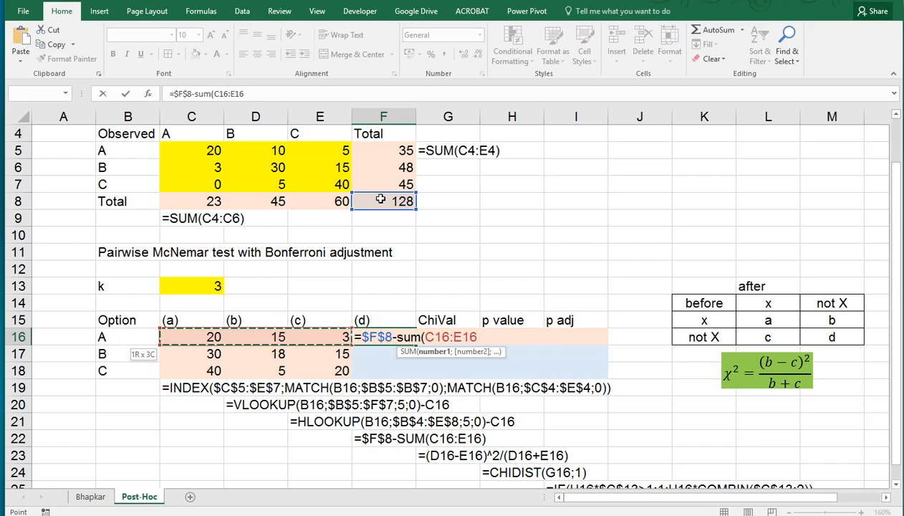
key("Return")
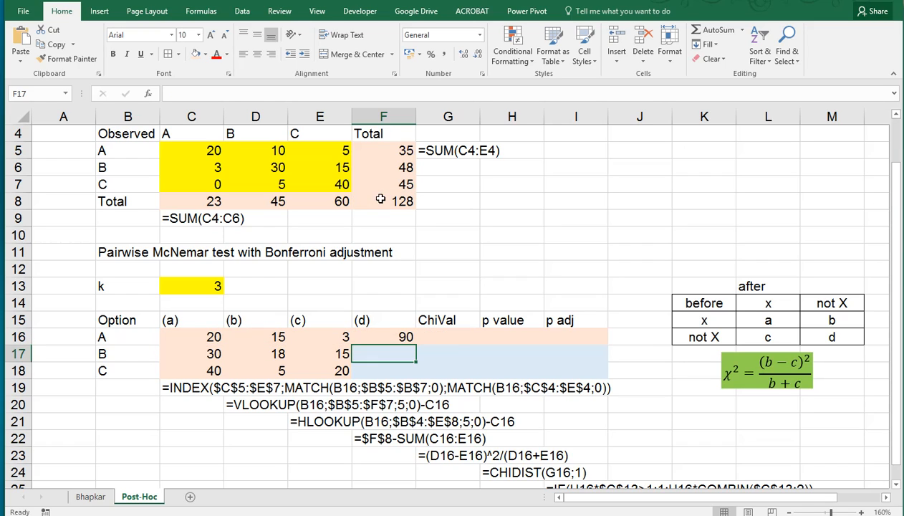
left_click(383, 335)
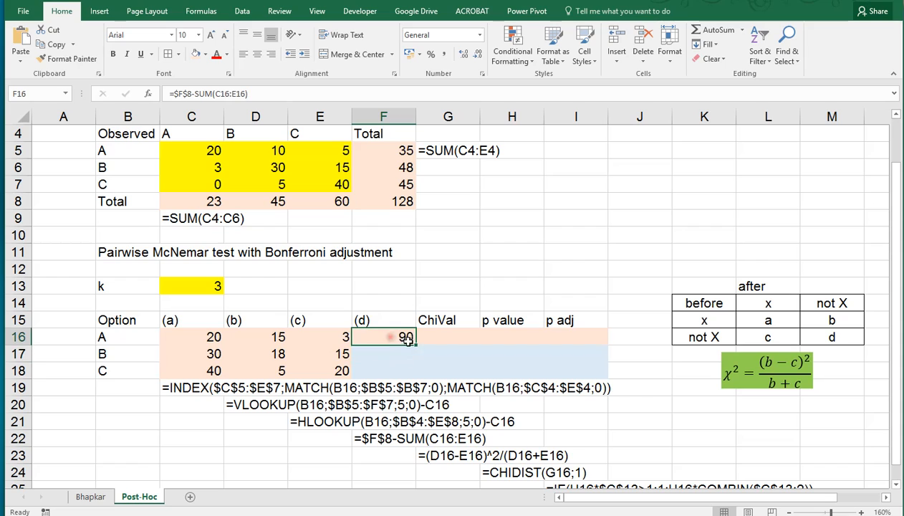
left_click_drag(416, 341, 419, 374)
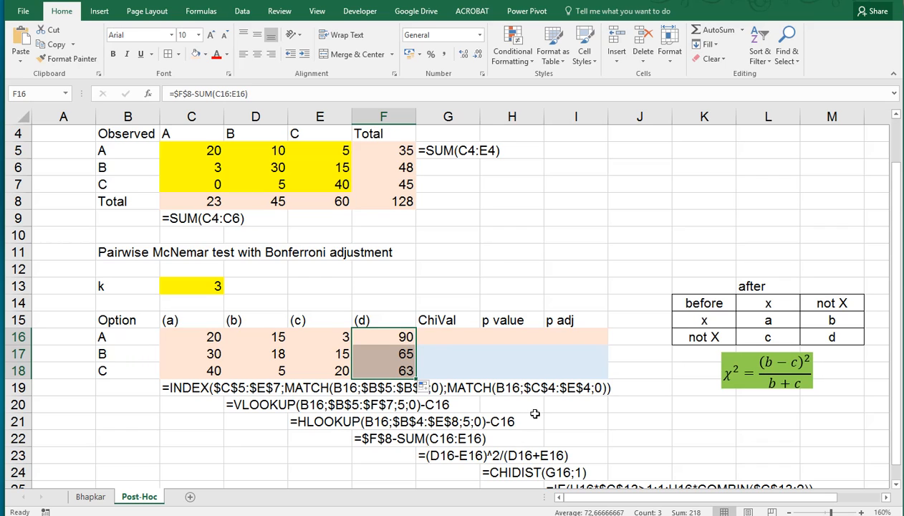
scroll(535, 413, "down", 1)
Step: Enter the ChiVal formula =(D16-E16)^2/(D16+E16) in G16 and fill it down to G18
left_click(446, 287)
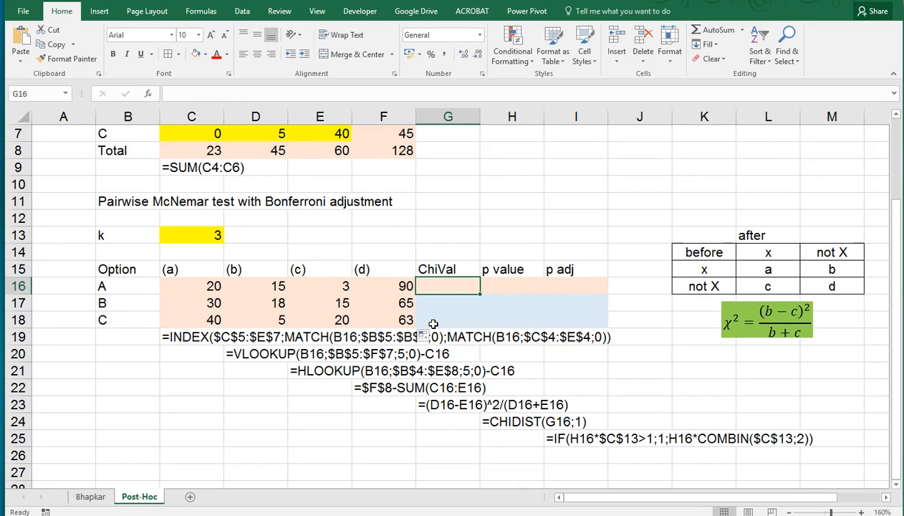
type("=(")
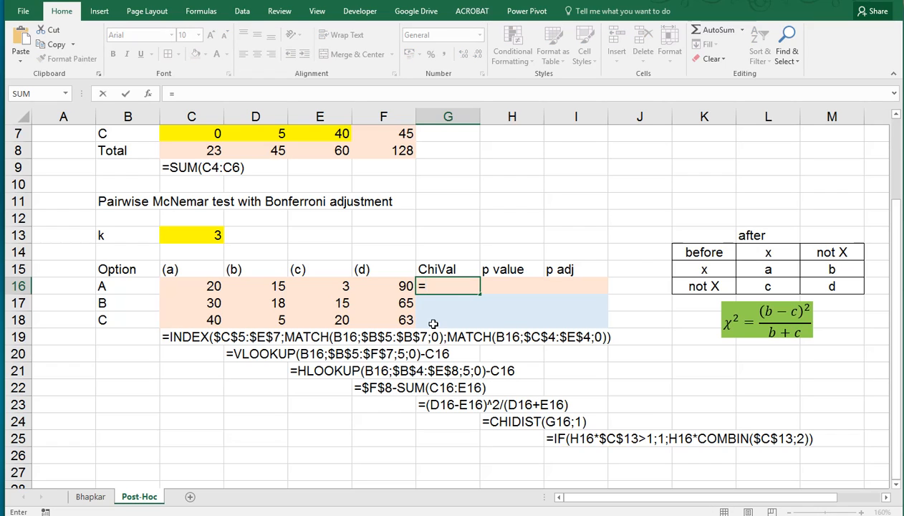
left_click(260, 285)
type("-")
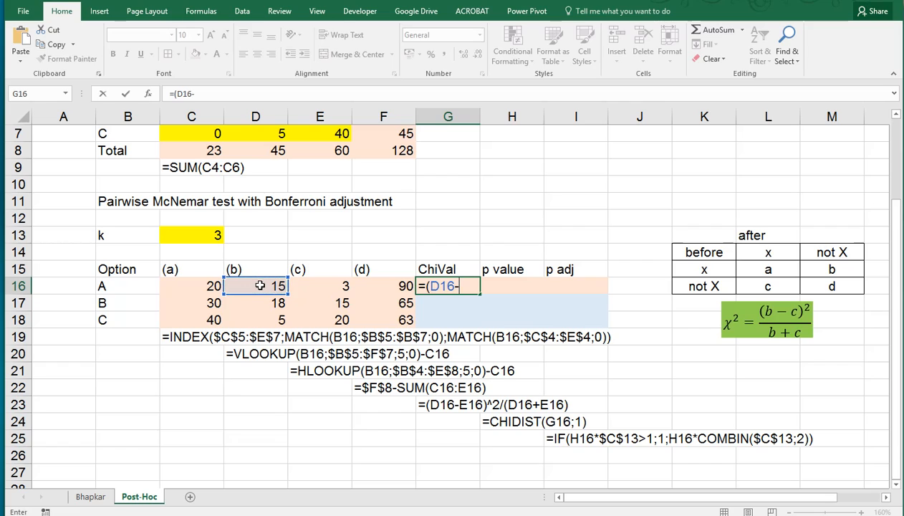
left_click(319, 283)
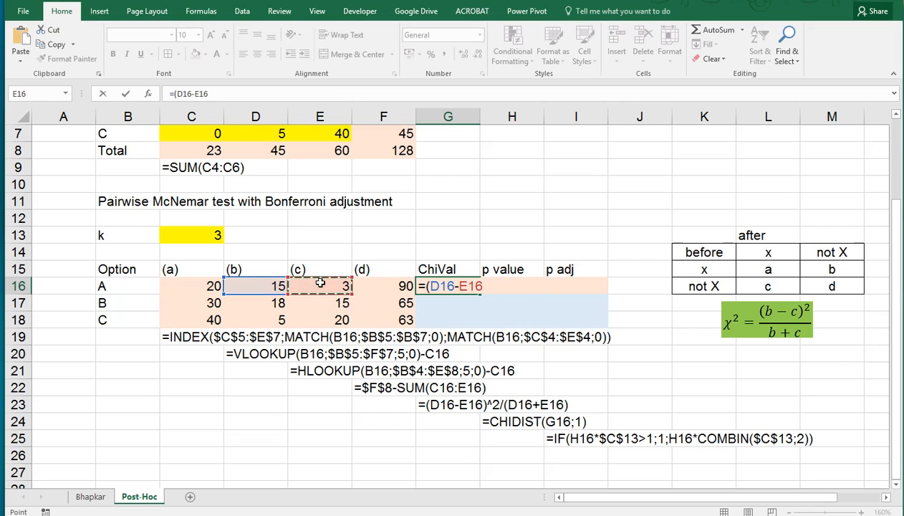
type(")^2/")
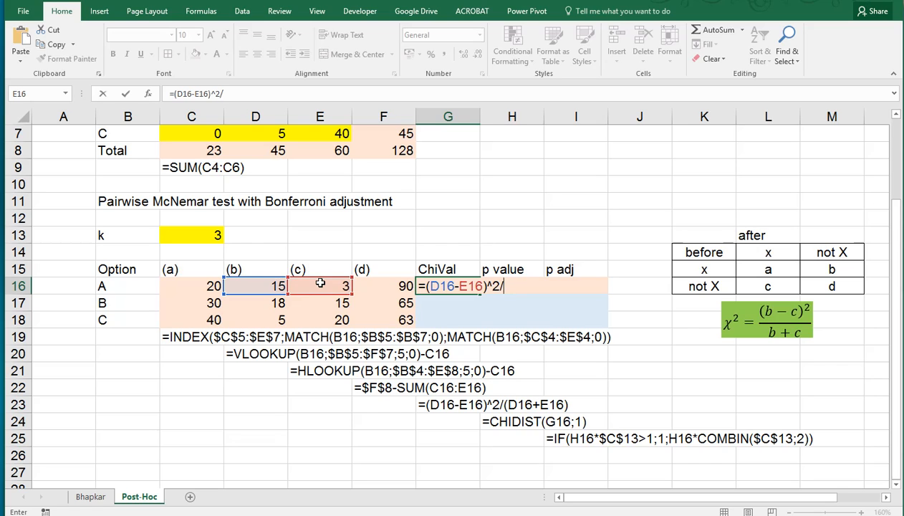
type("(")
left_click(254, 285)
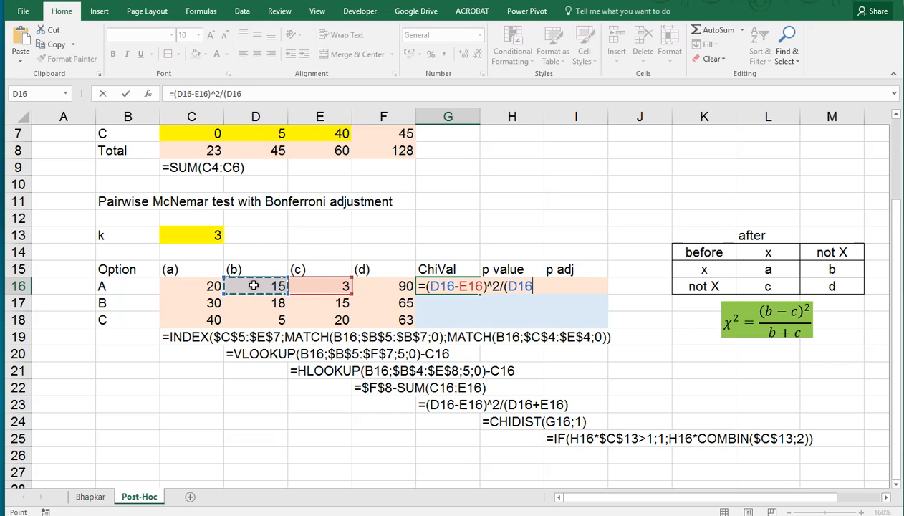
type("+")
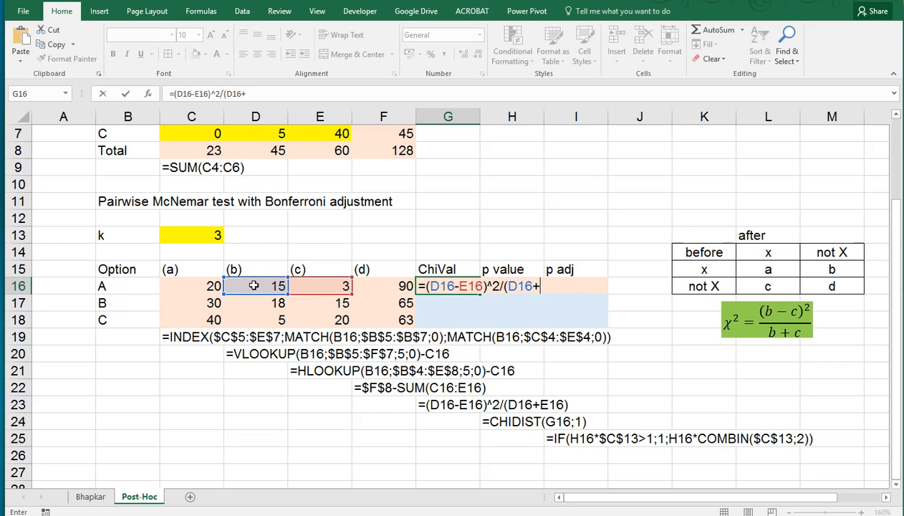
left_click(318, 285)
type(")")
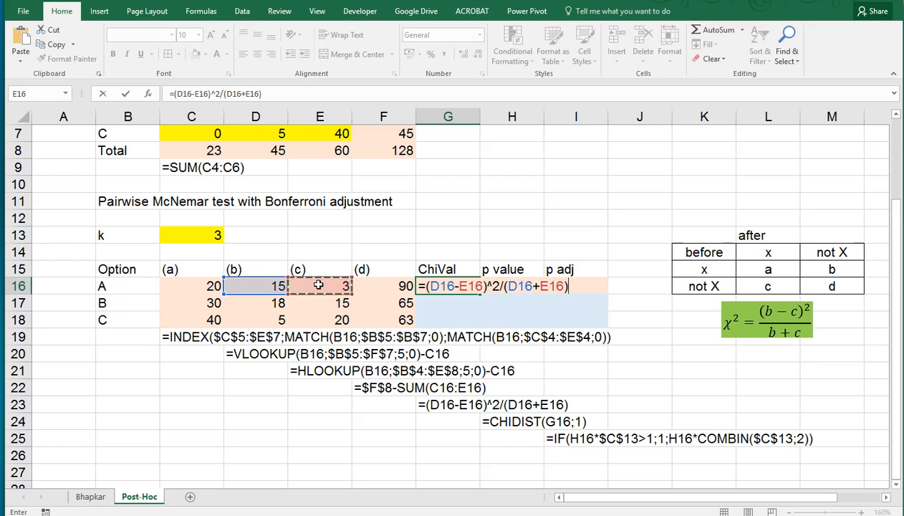
key("ctrl+Return")
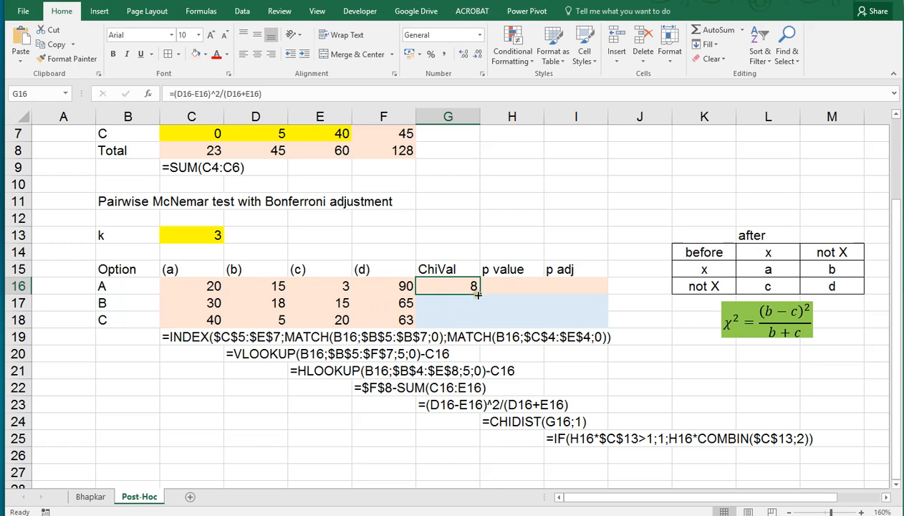
left_click_drag(479, 294, 478, 320)
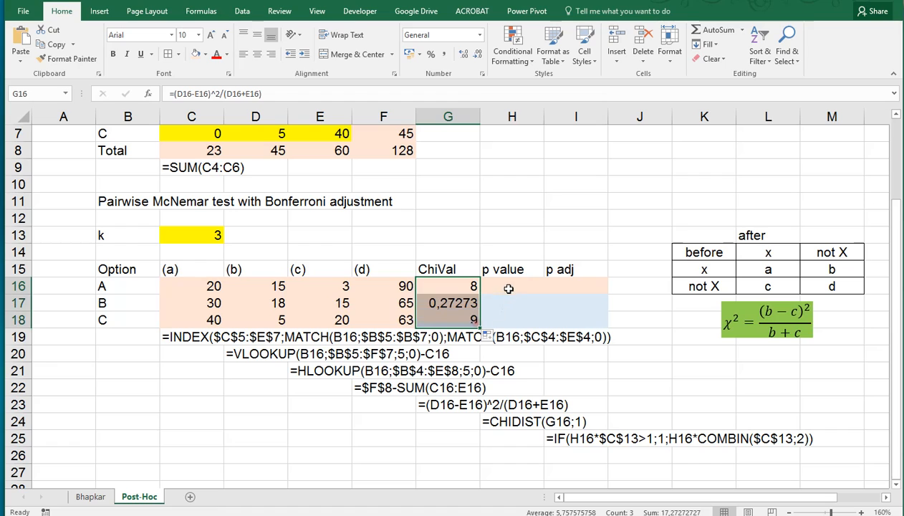
Step: Enter the p value formula =CHIDIST(G16;1) in H16 and fill it down to H18
left_click(504, 284)
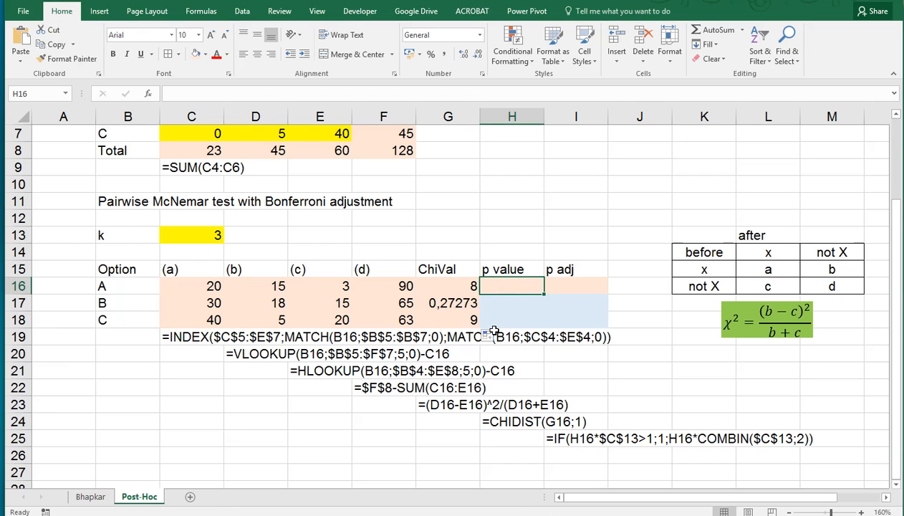
type("=")
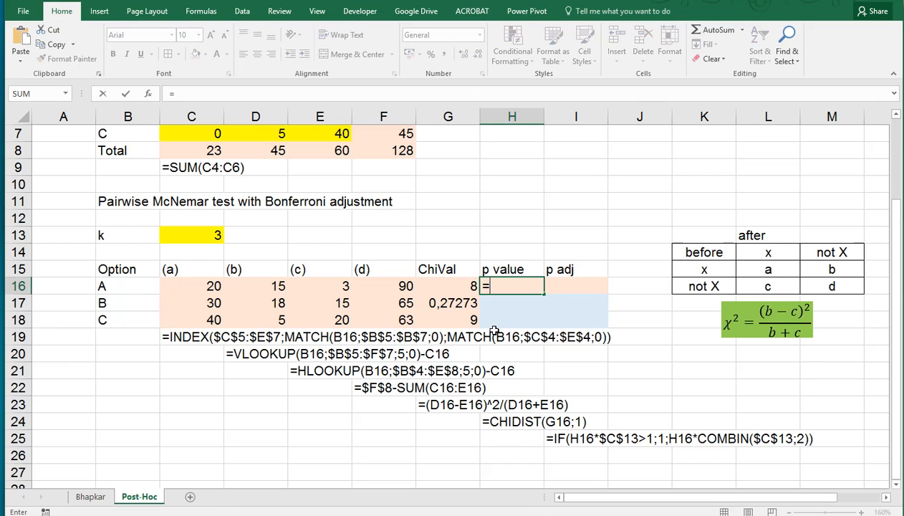
type("chidis")
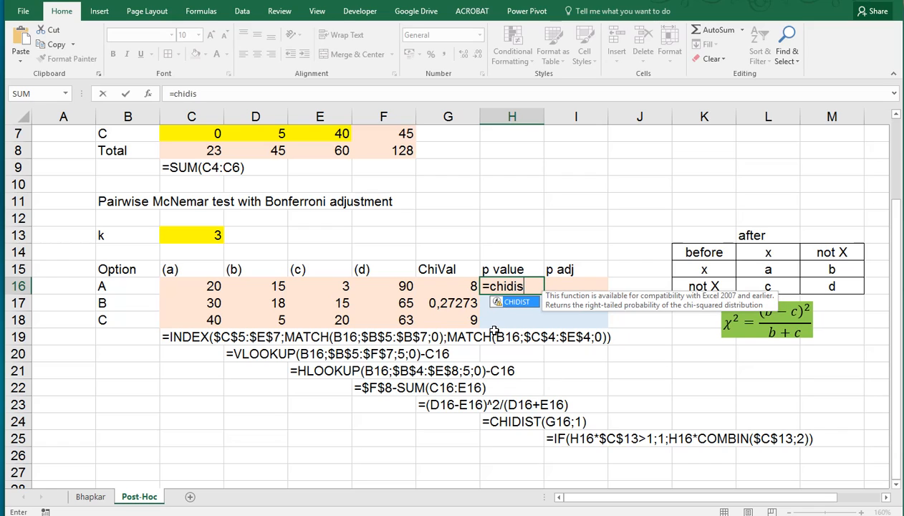
type("t(")
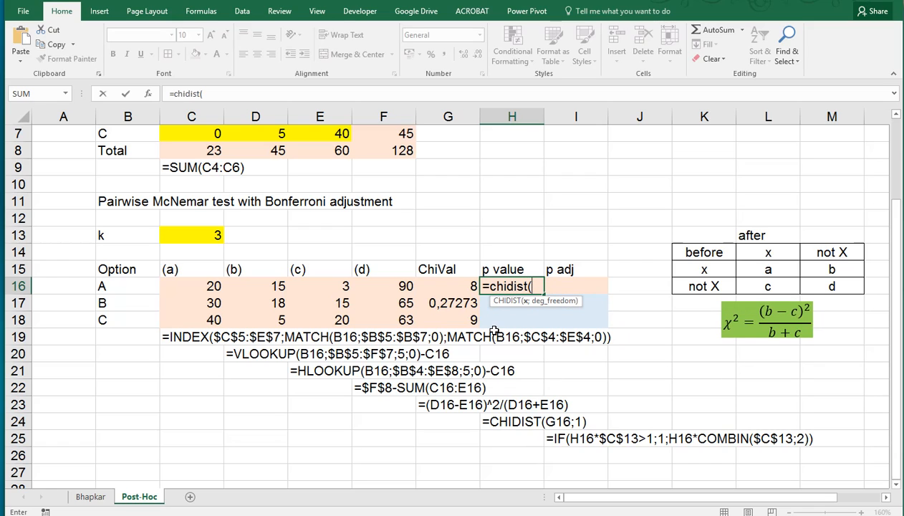
left_click(449, 285)
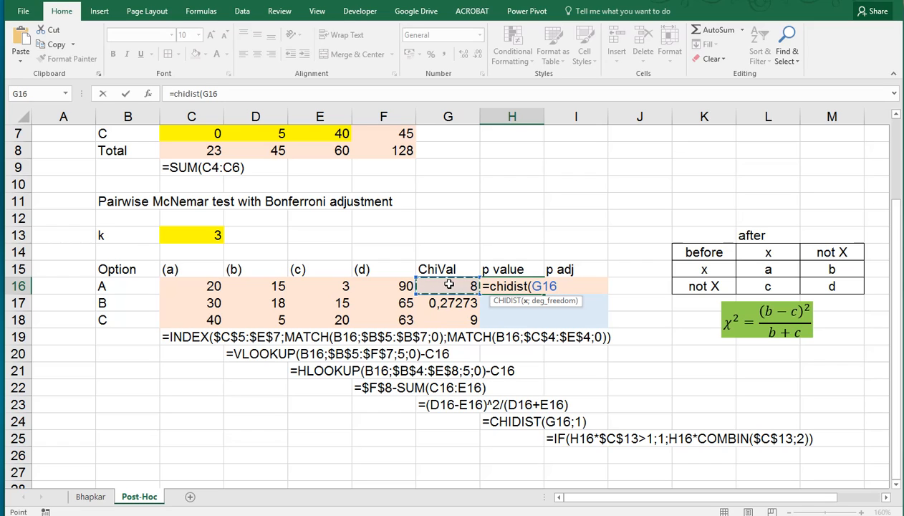
type(";1")
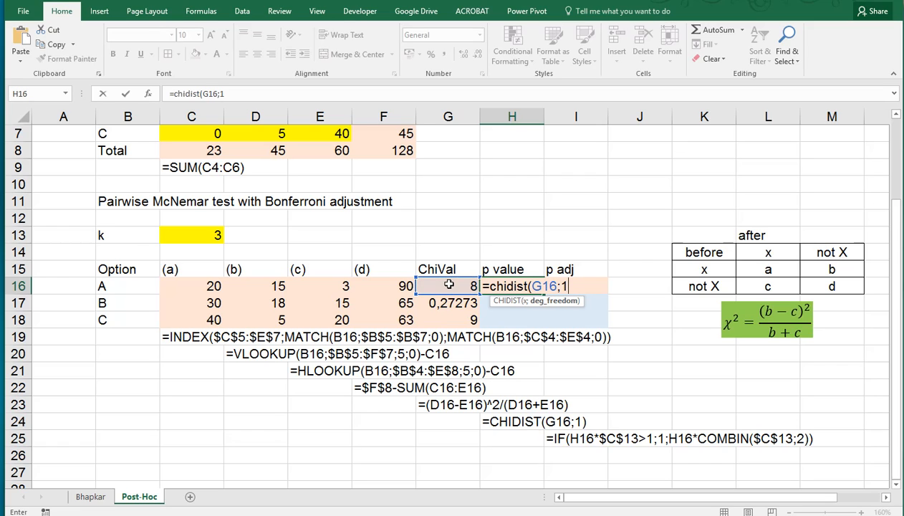
key("Return")
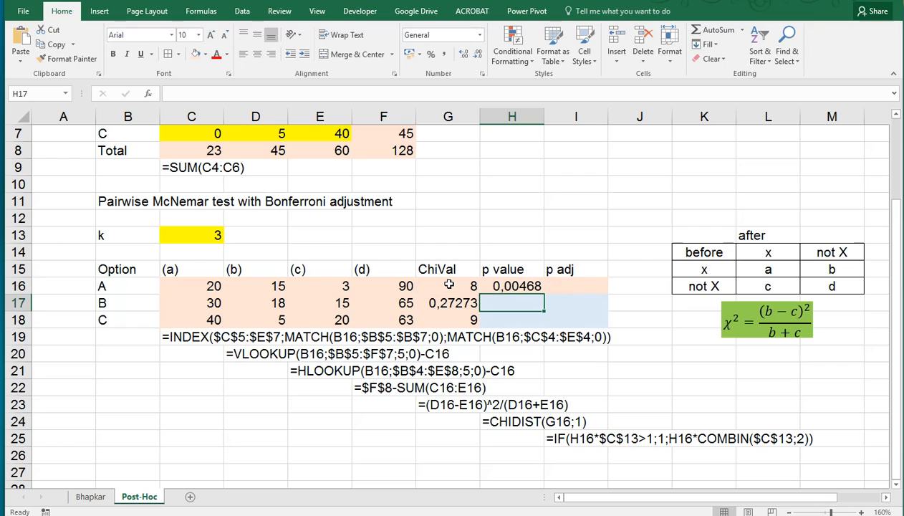
left_click(515, 288)
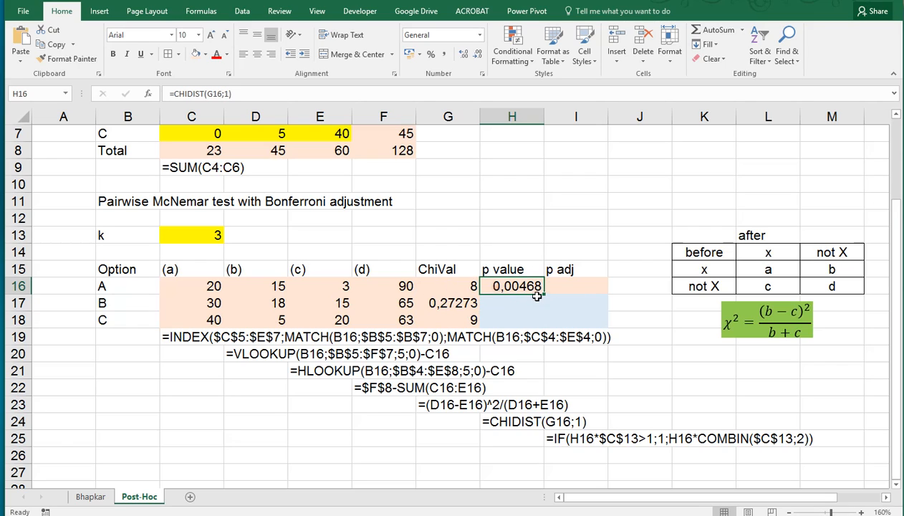
left_click_drag(544, 294, 557, 333)
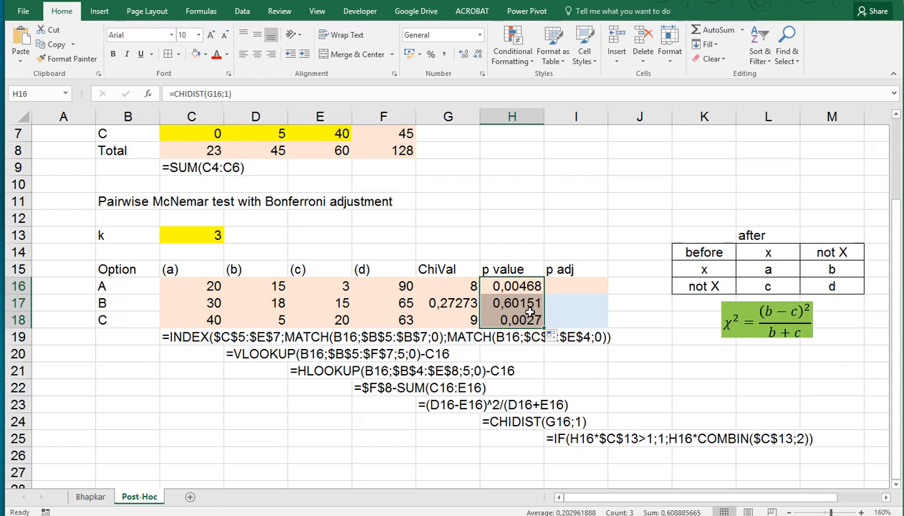
Step: Enter =COMBIN(C13;2) in E13 to count the pairwise comparisons for k
left_click(561, 286)
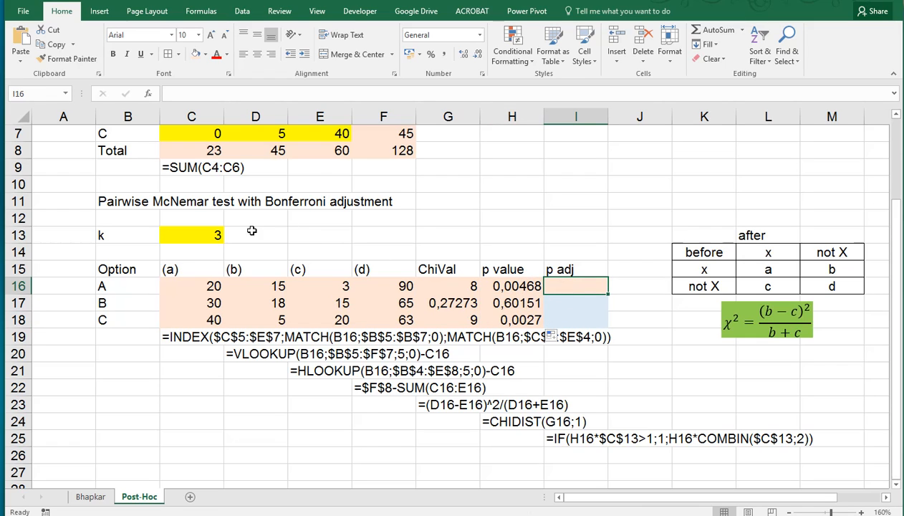
left_click(301, 235)
type("=c")
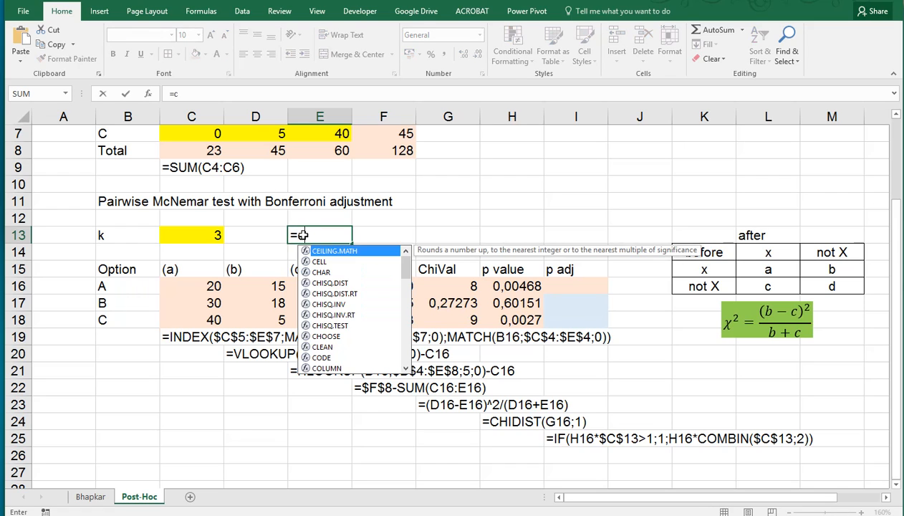
type("ombin(")
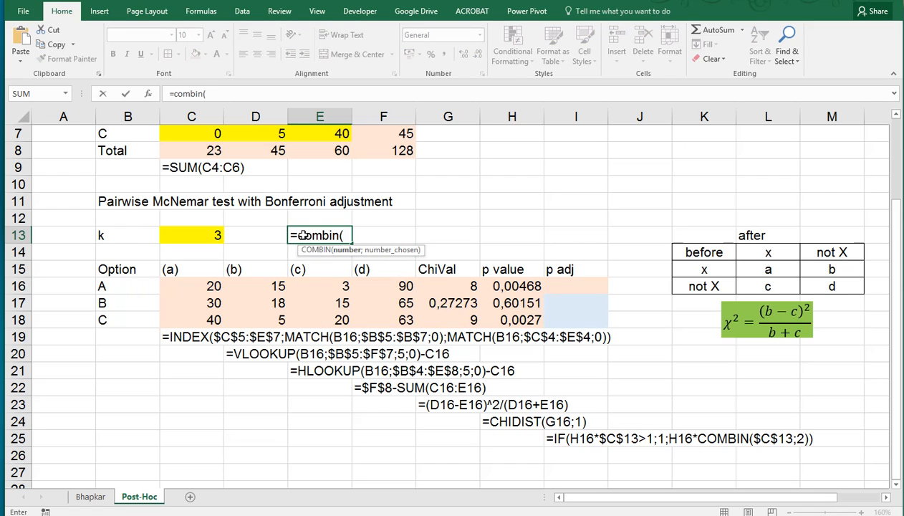
left_click(202, 237)
type(";")
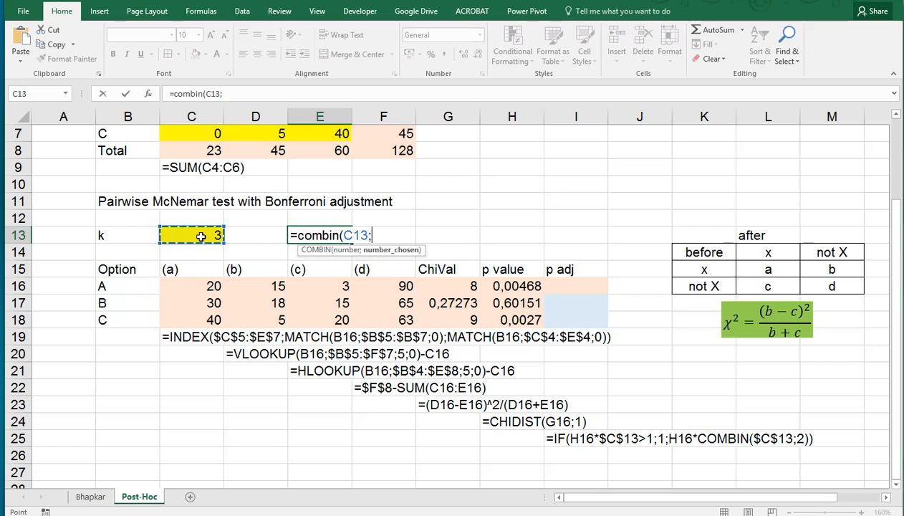
type("2)")
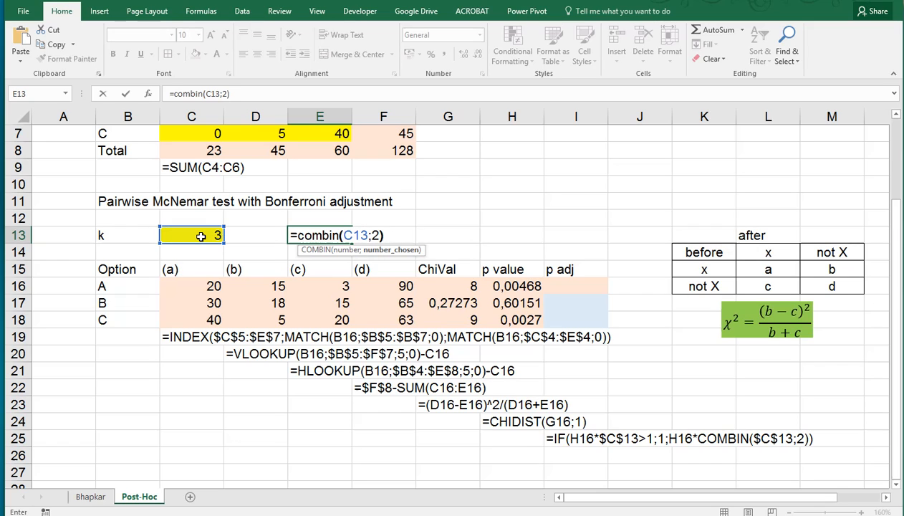
key("ctrl+Return")
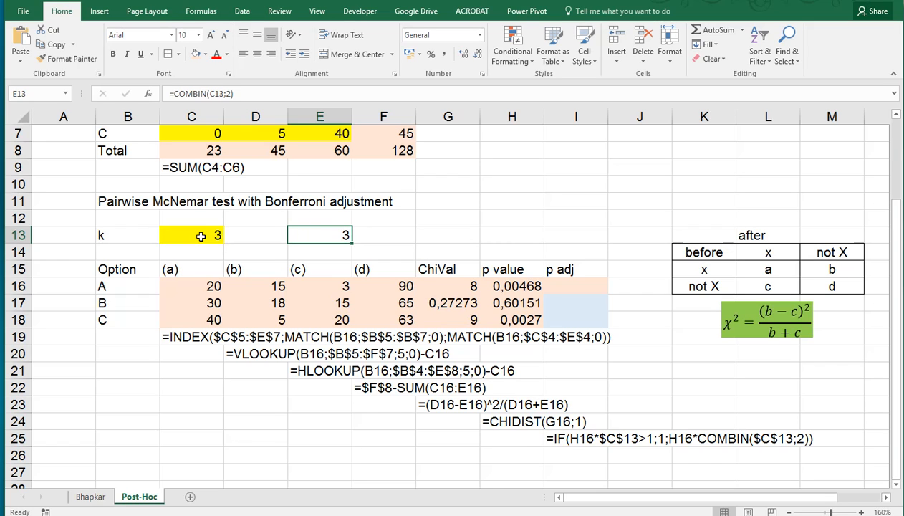
Step: Start the p adj formula in I16 as =H16*COMBIN($C$13;2)
left_click(567, 287)
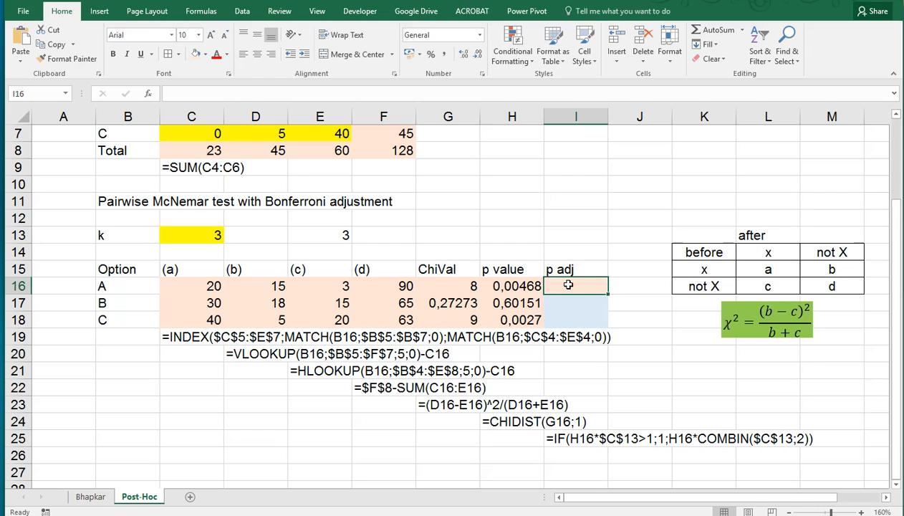
type("=")
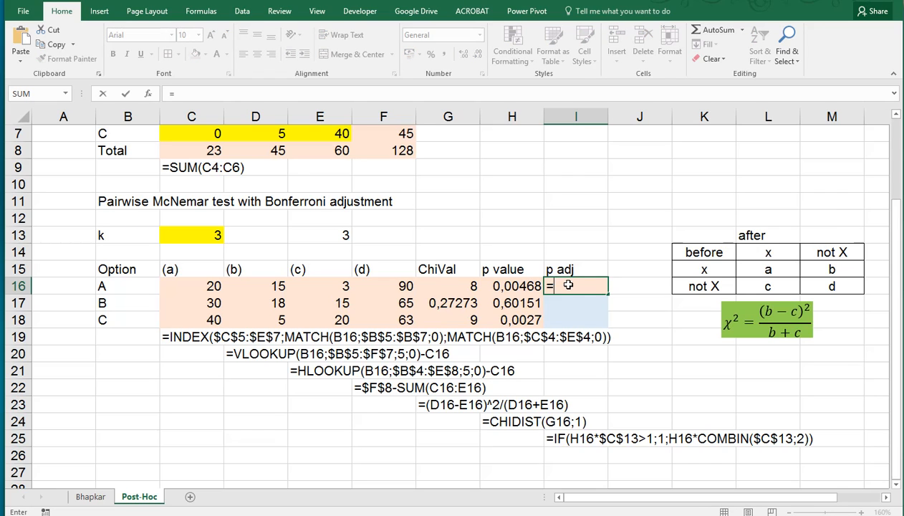
key("Left")
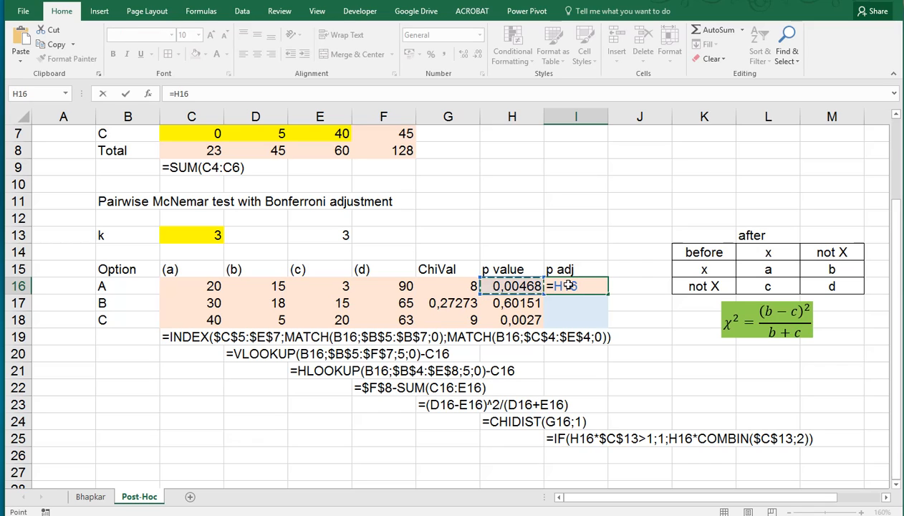
type("*com")
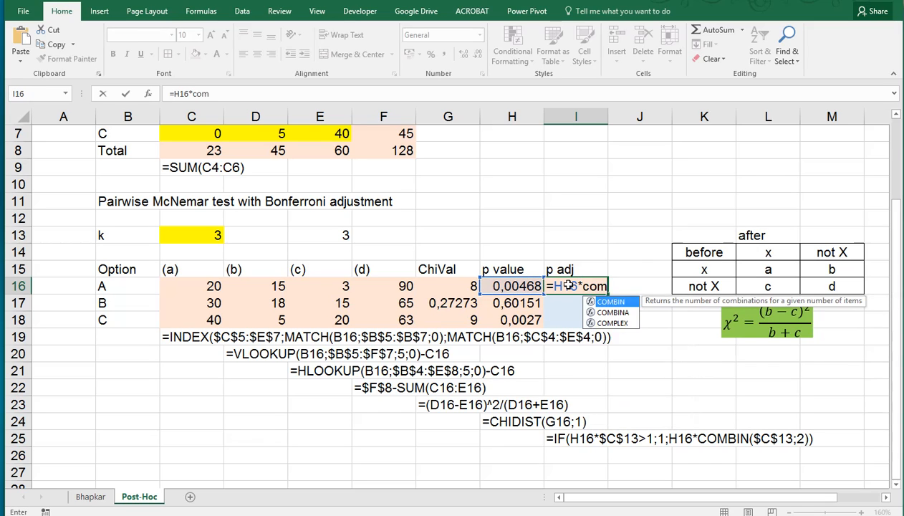
type("bin(")
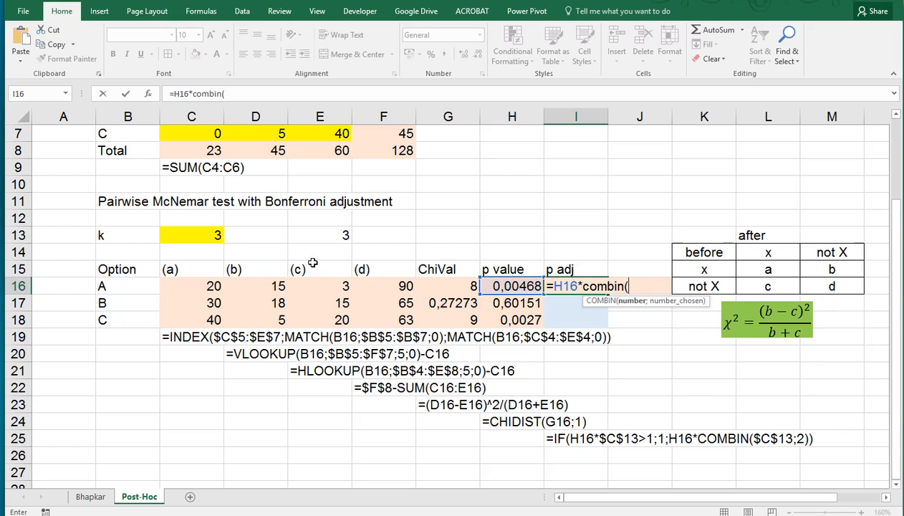
left_click(207, 238)
key("F4")
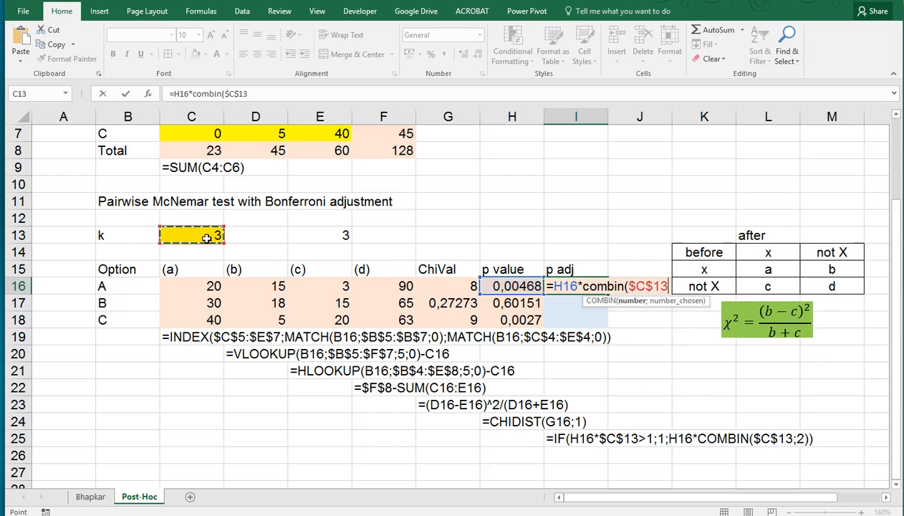
type(";2")
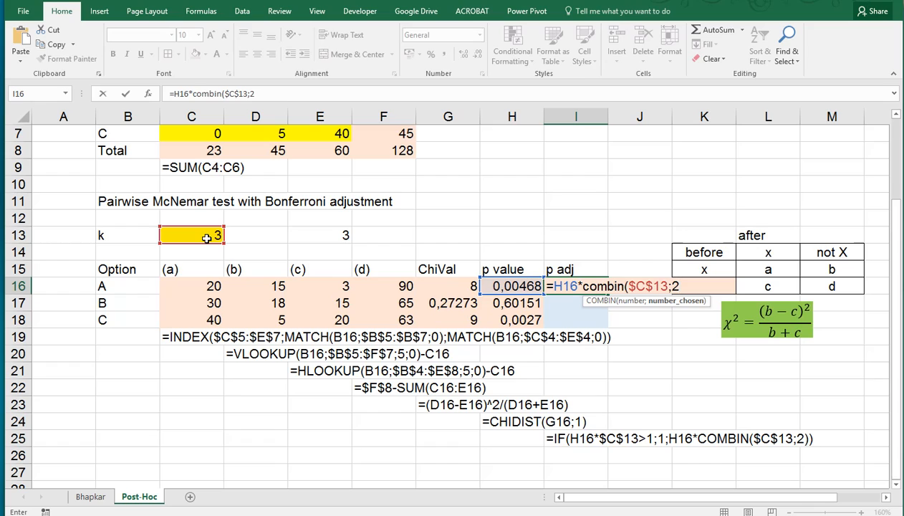
type(")")
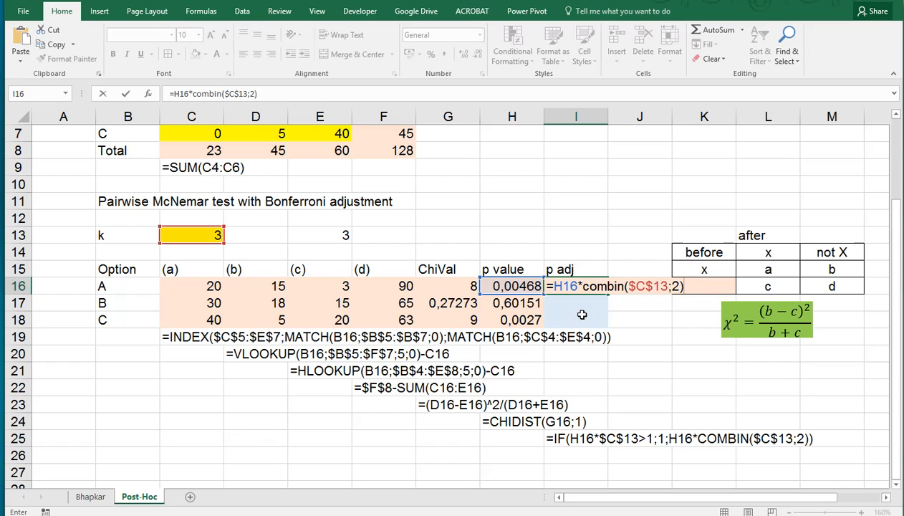
Step: Wrap the I16 formula in IF to cap it at 1: =IF(H16*COMBIN($C$13;2)>1;1;H16*COMBIN($C$13;2))
left_click(554, 285)
type("if(")
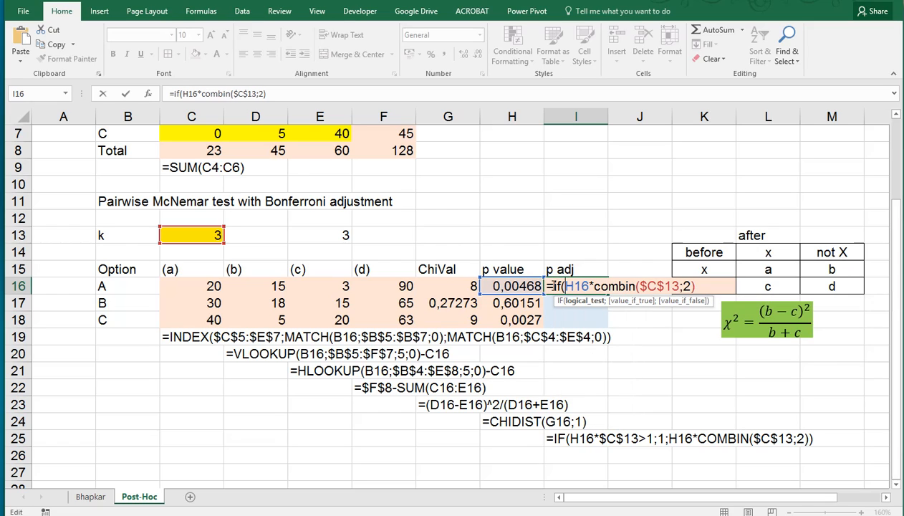
key("shift+End")
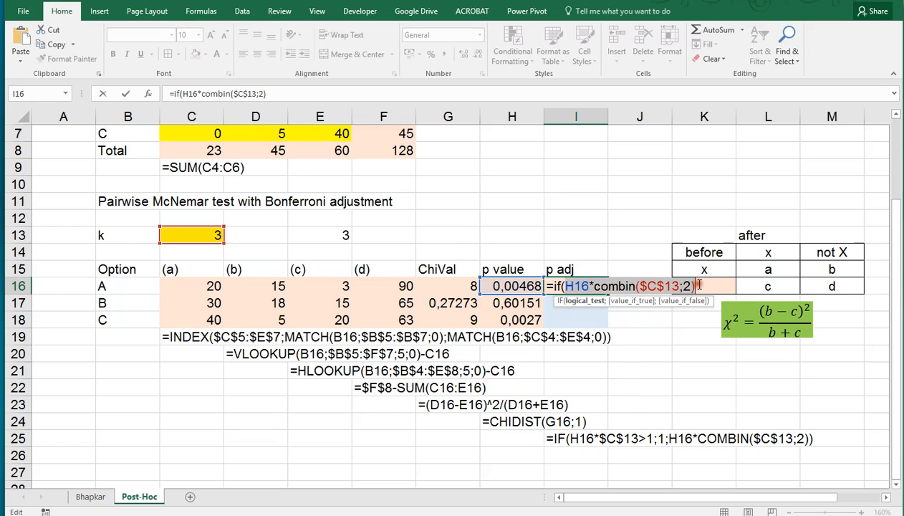
key("End")
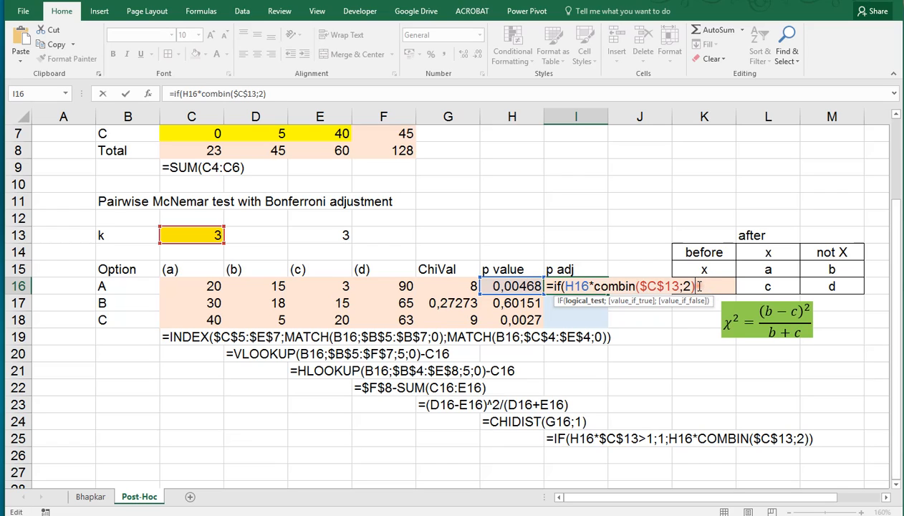
type(">1;1;")
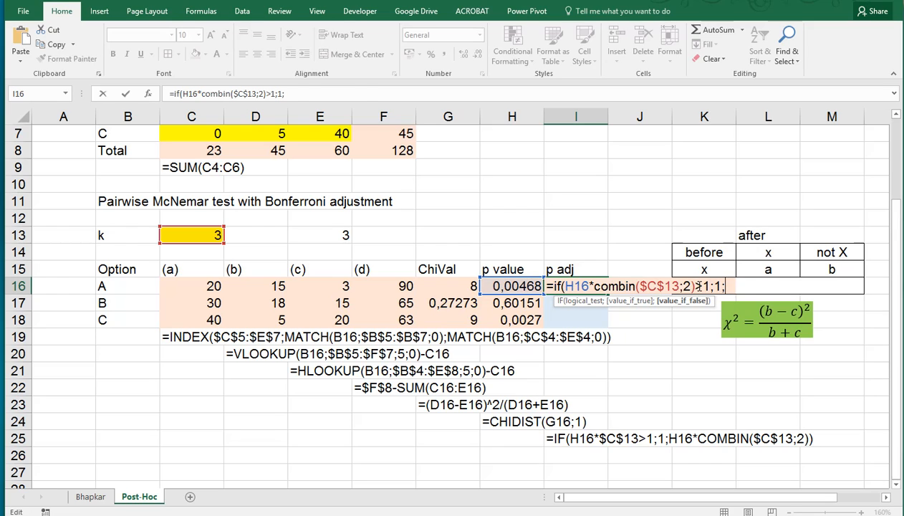
key("ctrl+v")
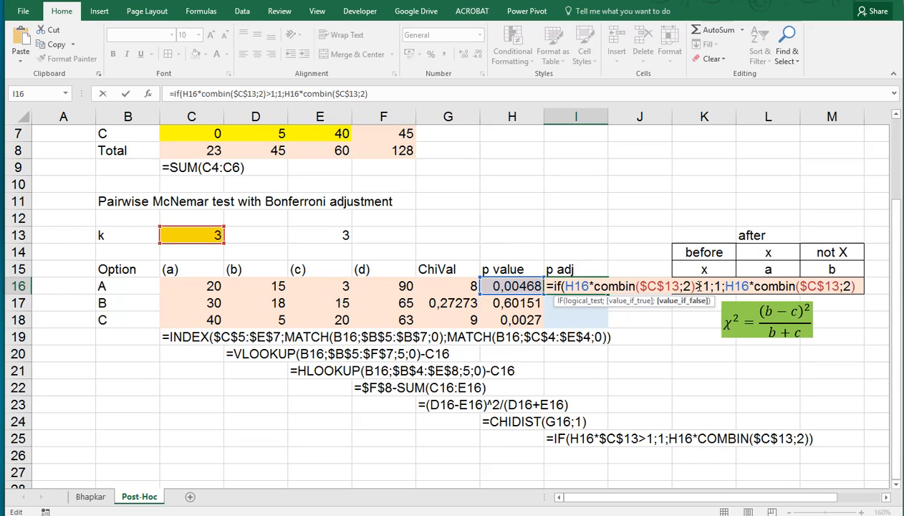
type(")")
key("ctrl+Return")
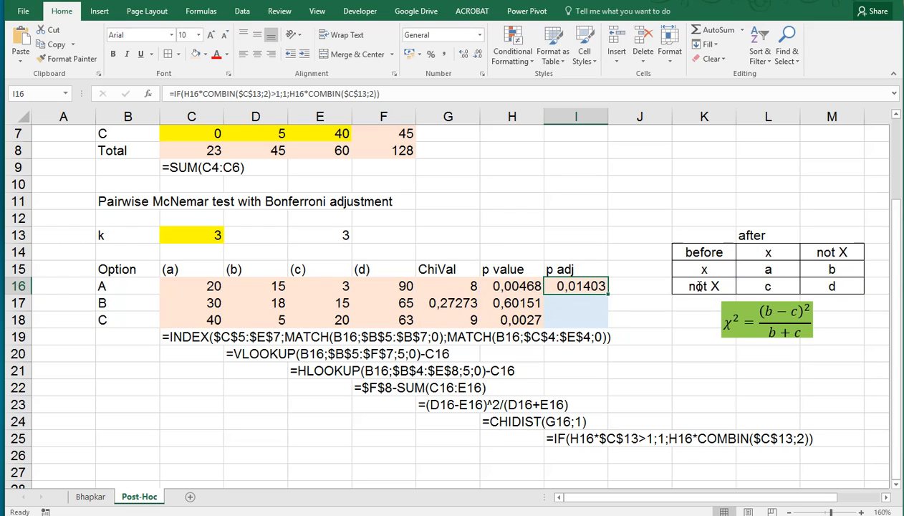
Step: Fill the p adj formula down from I16 to I18
left_click_drag(607, 294, 608, 320)
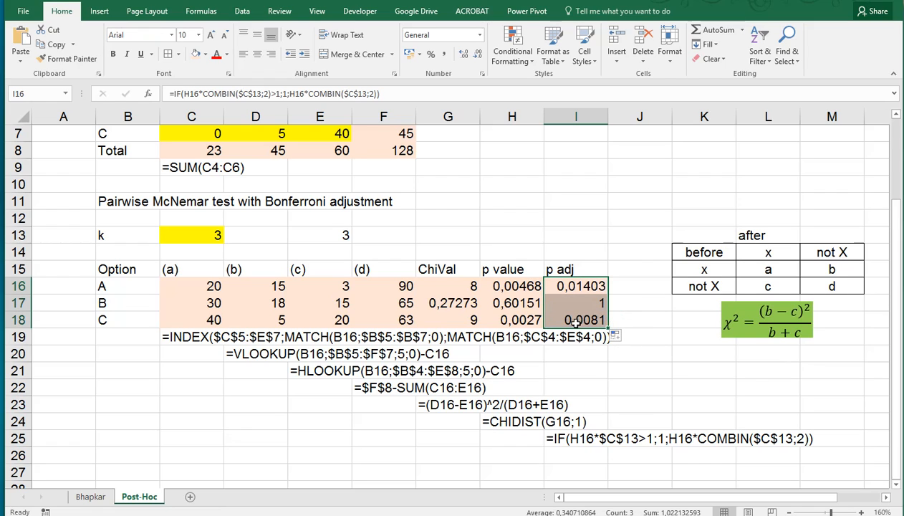
left_click(562, 318)
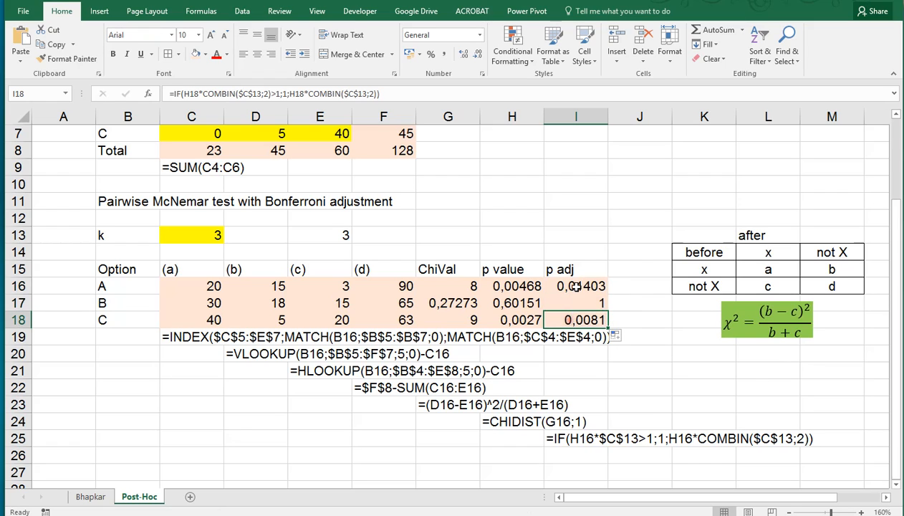
left_click(569, 284)
left_click(565, 315)
left_click(566, 283)
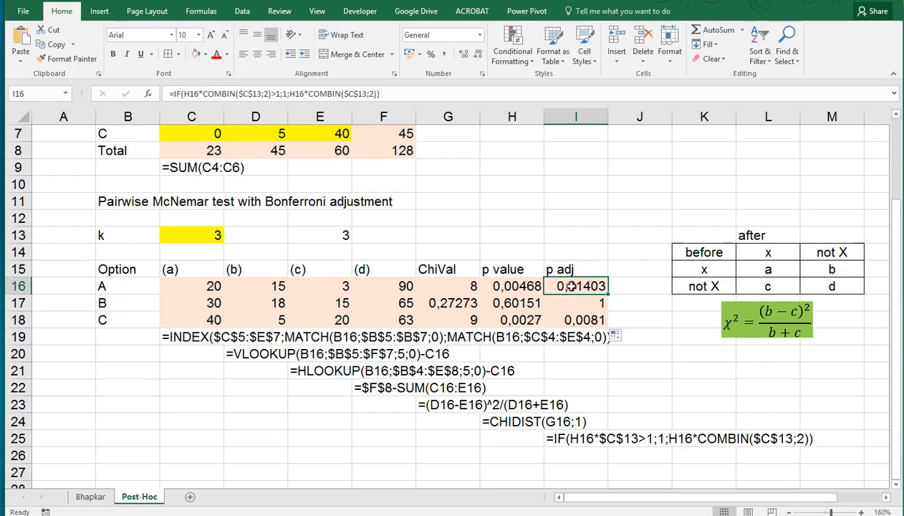
left_click(564, 319)
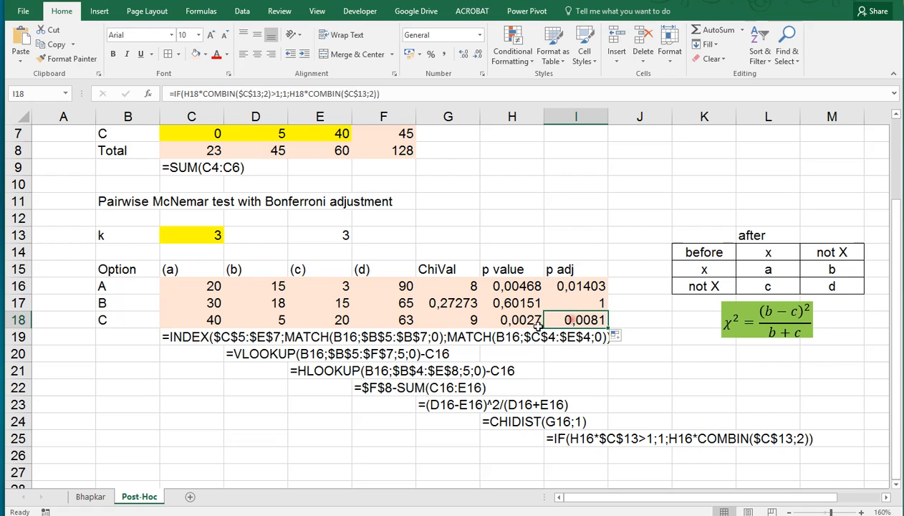
left_click(134, 293)
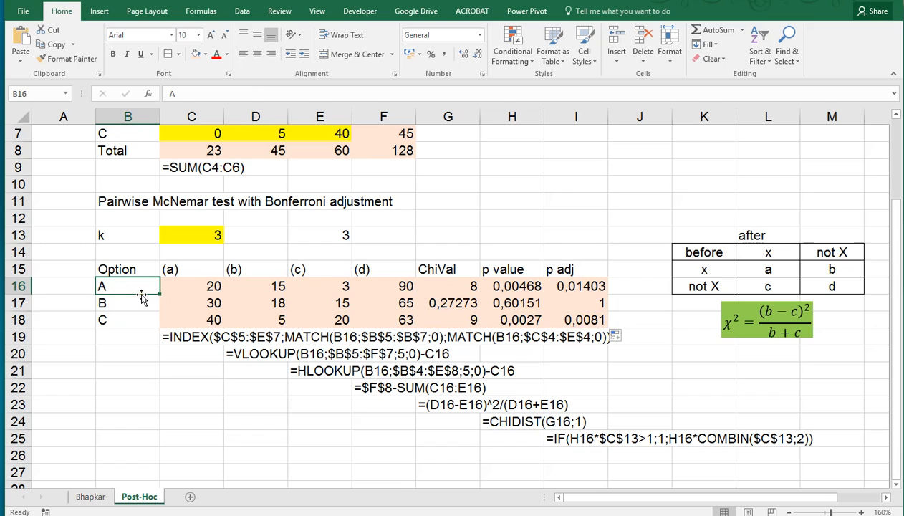
scroll(142, 296, "up", 1)
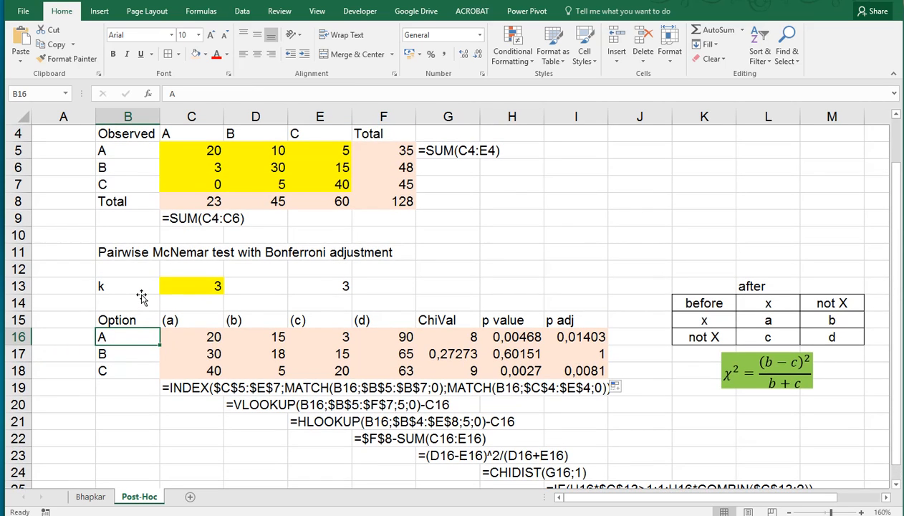
left_click(120, 369)
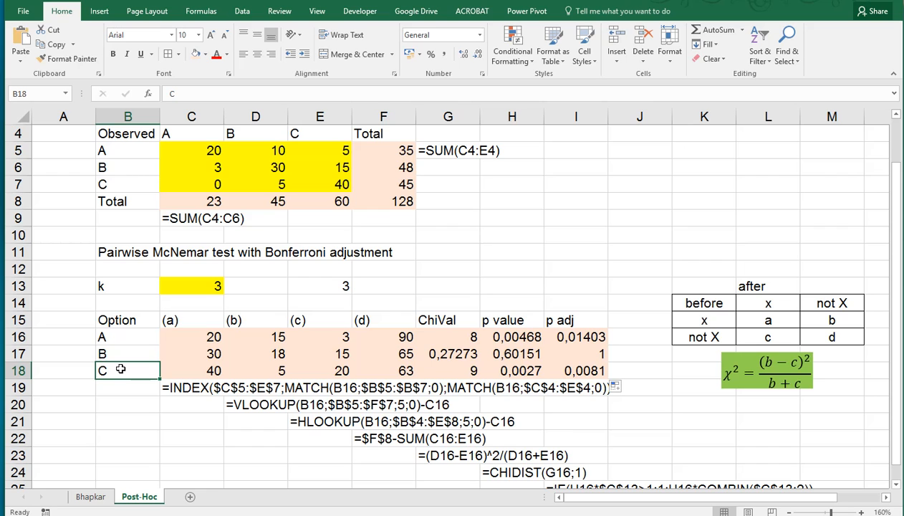
scroll(120, 369, "down", 2)
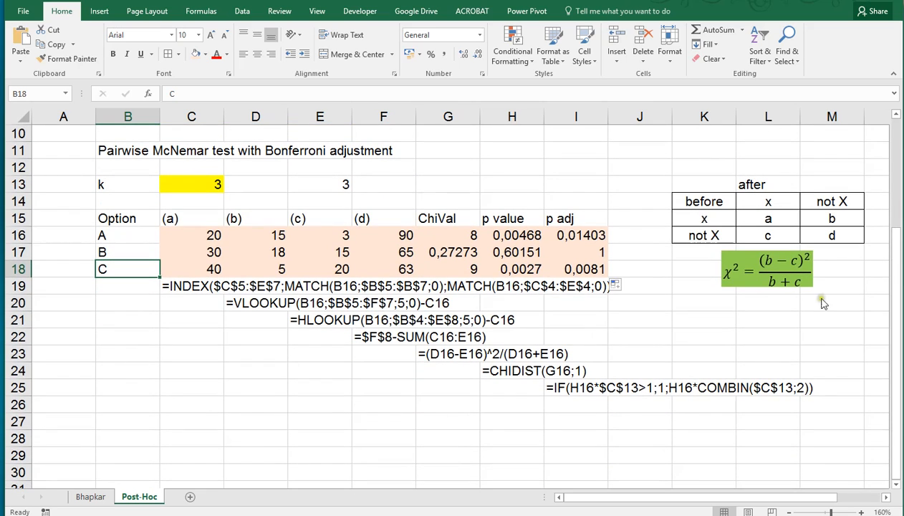